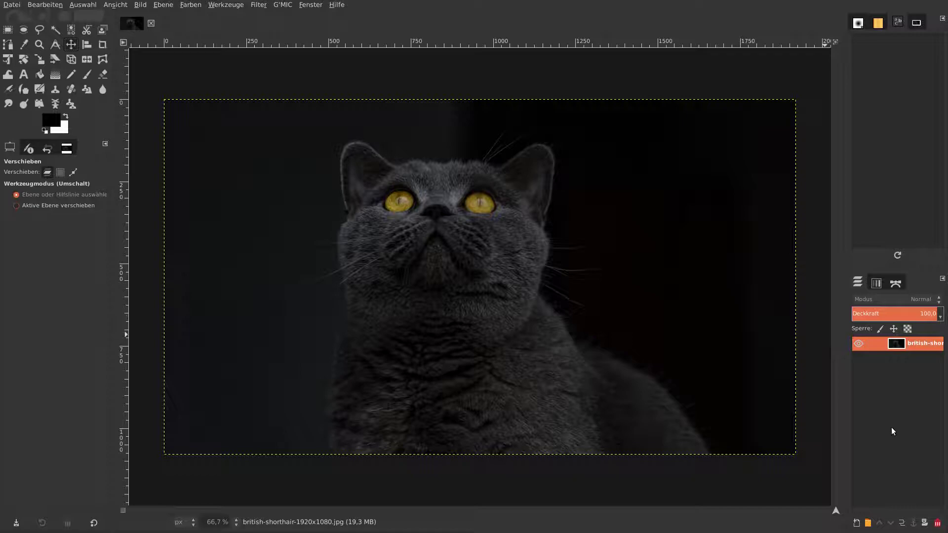
Duplicate the cat photo layer and invert the colours of the top copy.
click(902, 523)
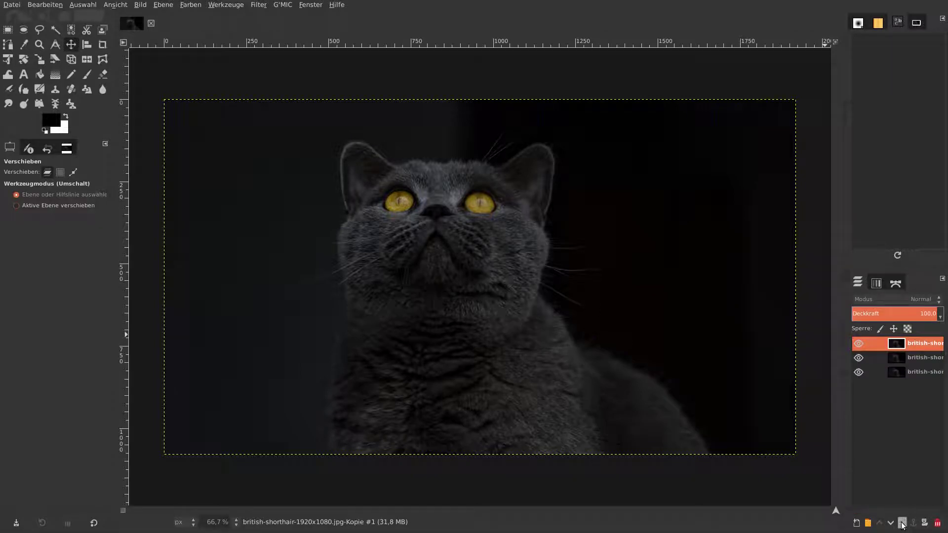
click(902, 523)
click(189, 6)
click(197, 108)
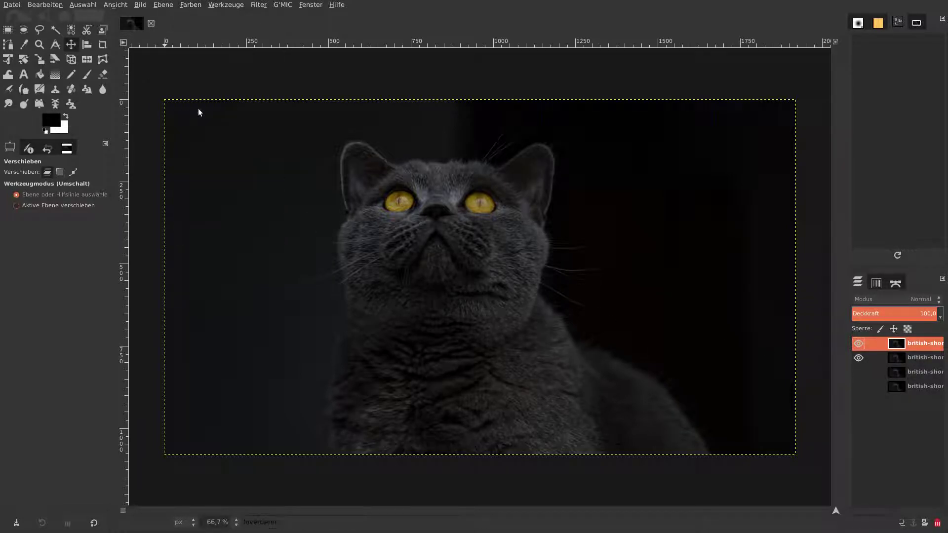
click(220, 5)
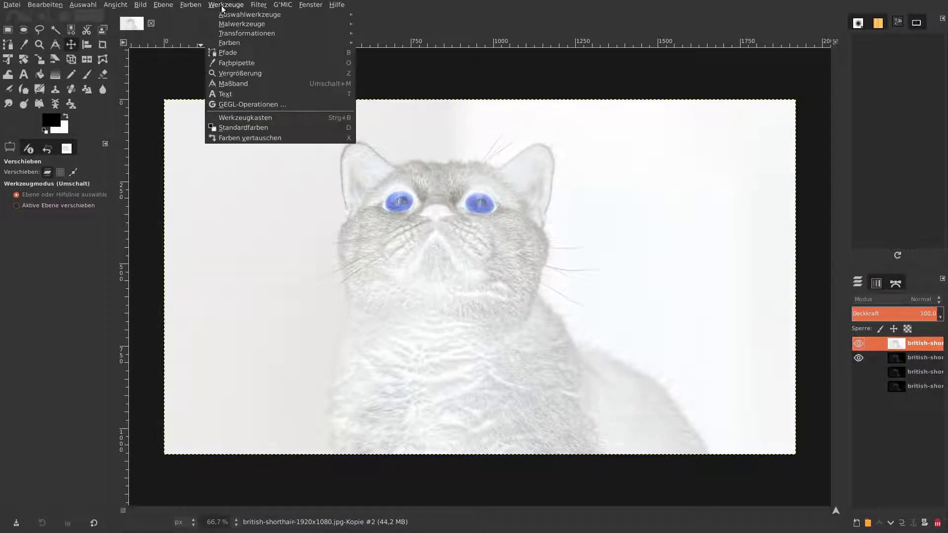
Apply the Bilateral Box Filter GEGL operation with blur radius 16 to the inverted copy.
click(230, 99)
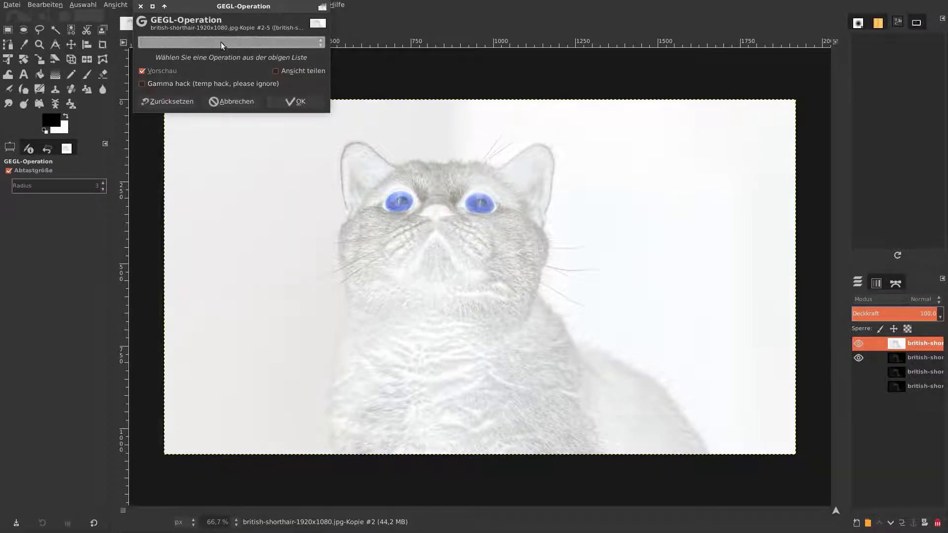
click(221, 43)
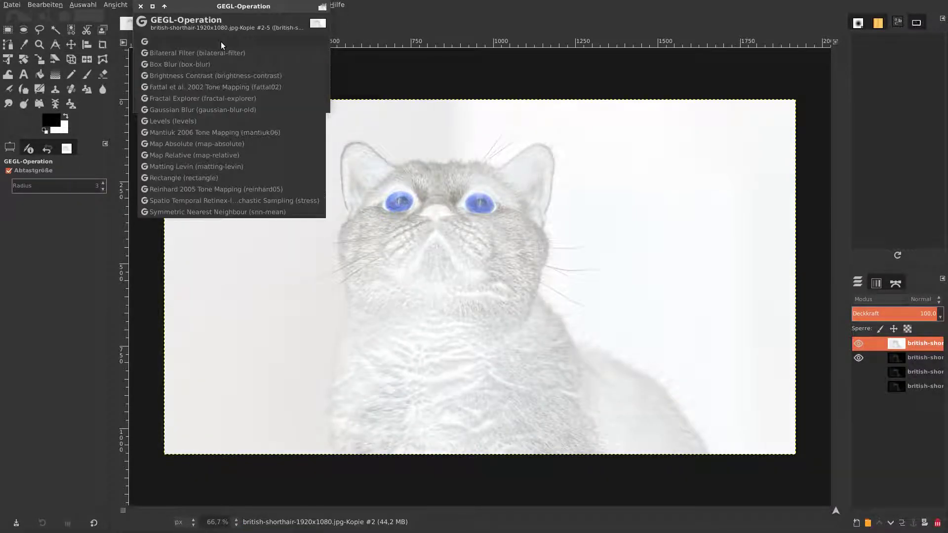
click(182, 43)
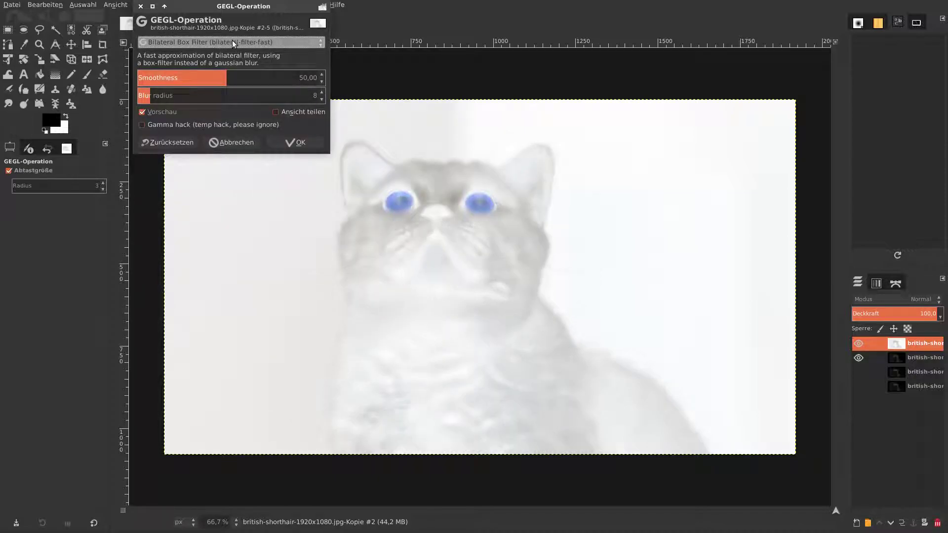
click(305, 101)
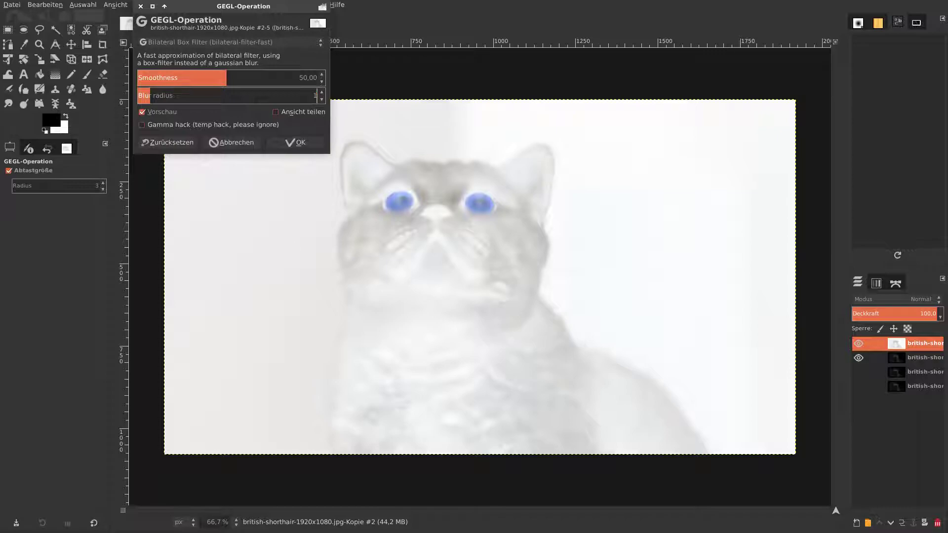
text(16)
key(Return)
Blend the blurred copy with Grain merge and merge it down into one grey layer.
click(310, 141)
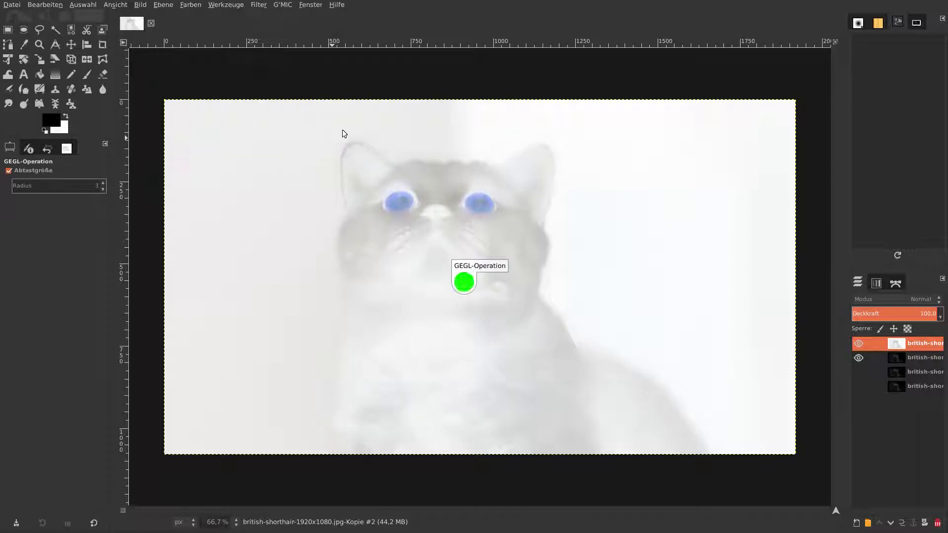
click(914, 300)
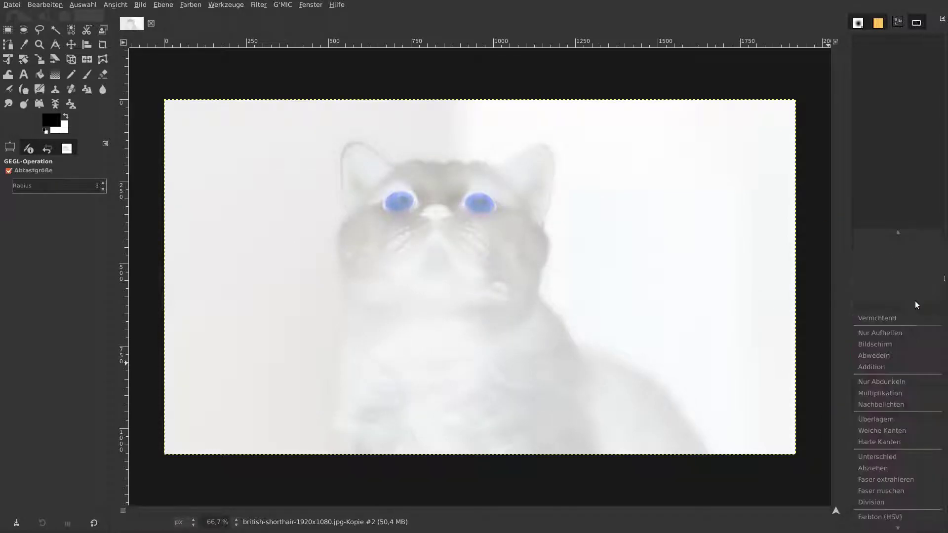
click(916, 494)
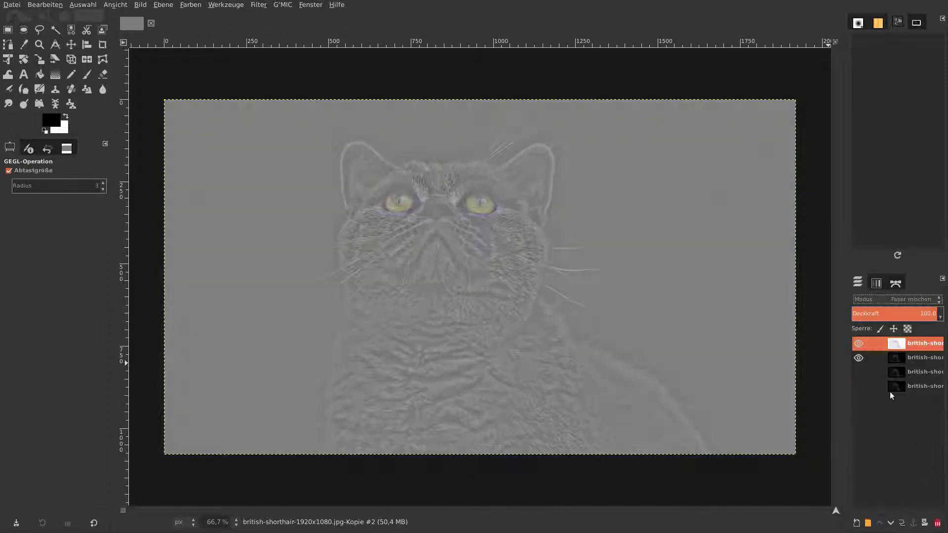
right_click(897, 342)
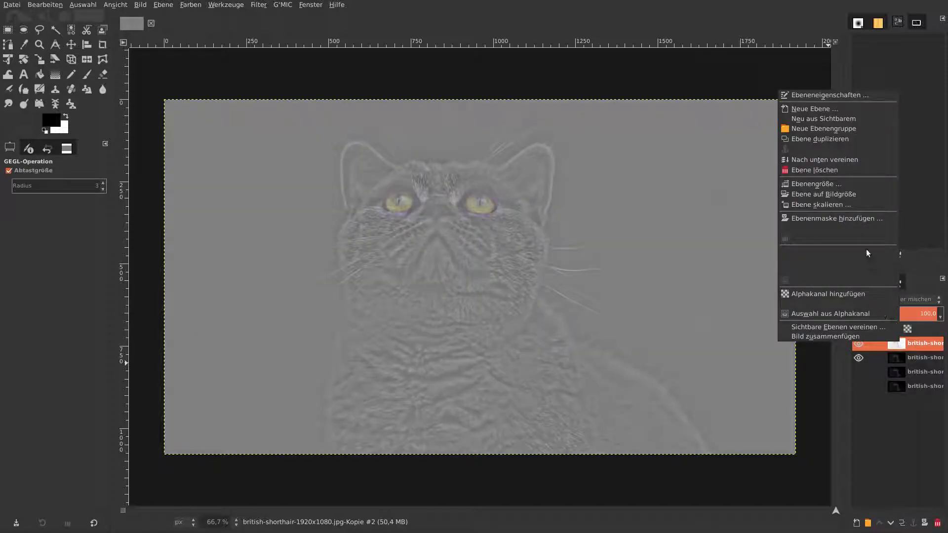
click(840, 160)
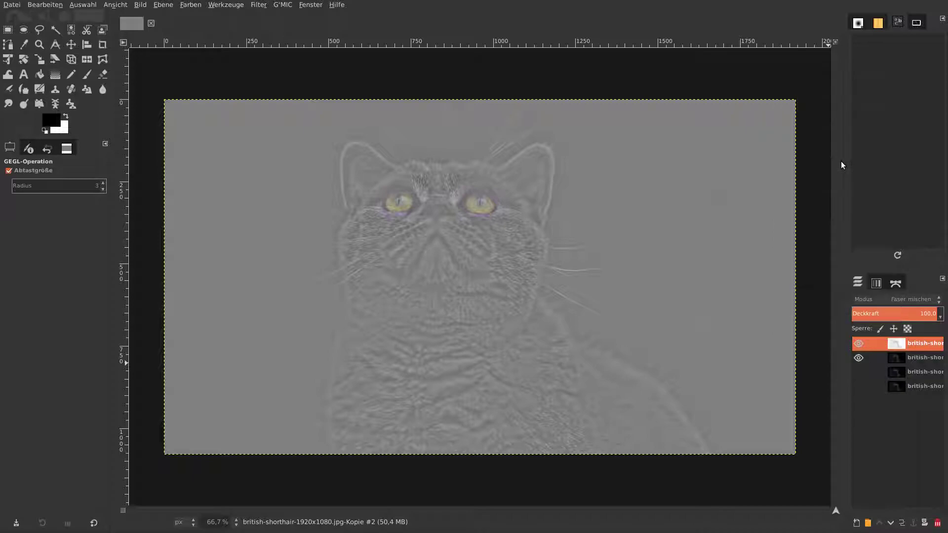
Unhide the layer below and set the grey detail layer's mode to Overlay.
click(859, 357)
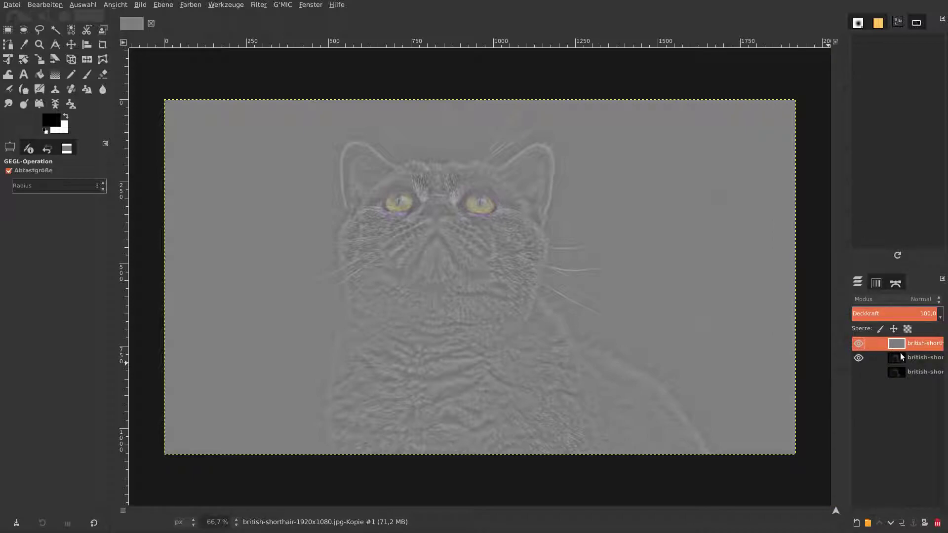
click(902, 301)
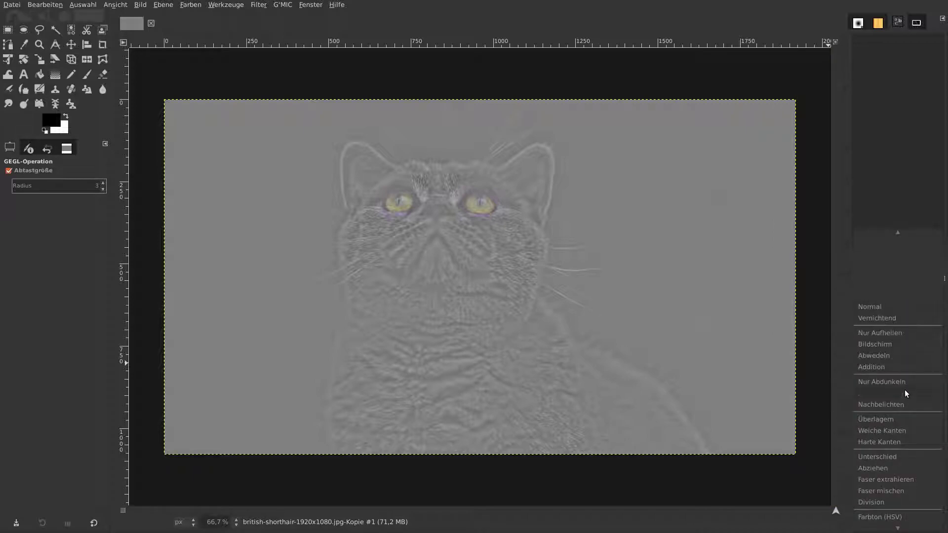
click(905, 416)
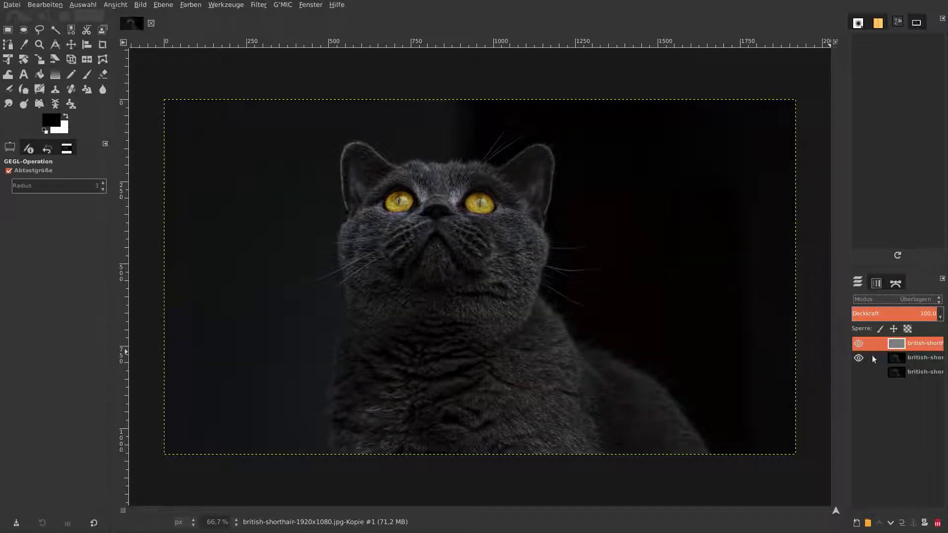
Toggle the detail layer's visibility to compare the cat with and without it.
click(858, 344)
click(858, 344)
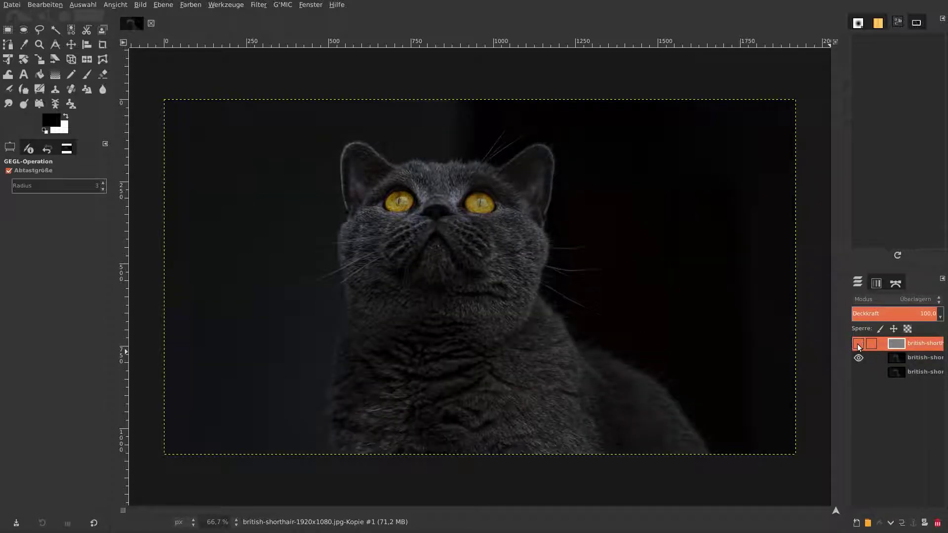
click(857, 344)
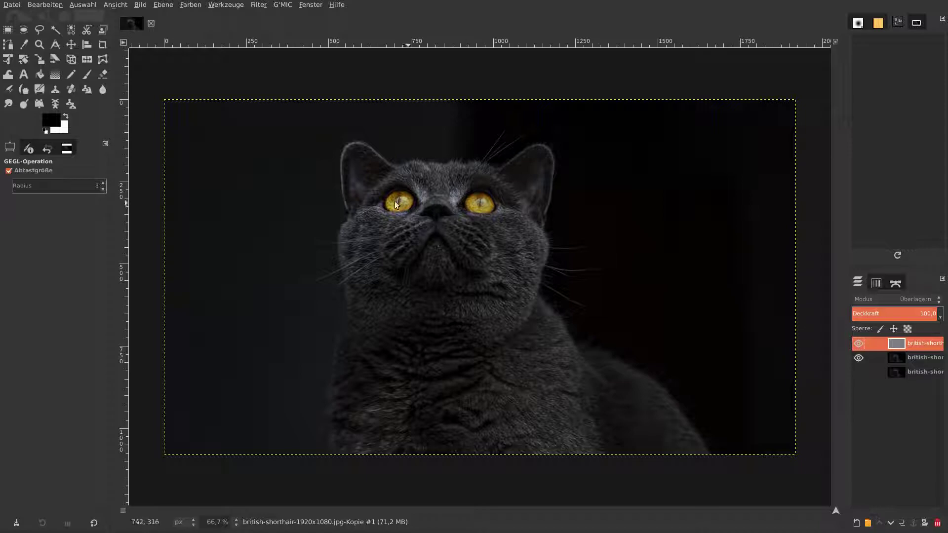
click(862, 344)
Merge the overlay detail layer down into the photo copy.
right_click(925, 347)
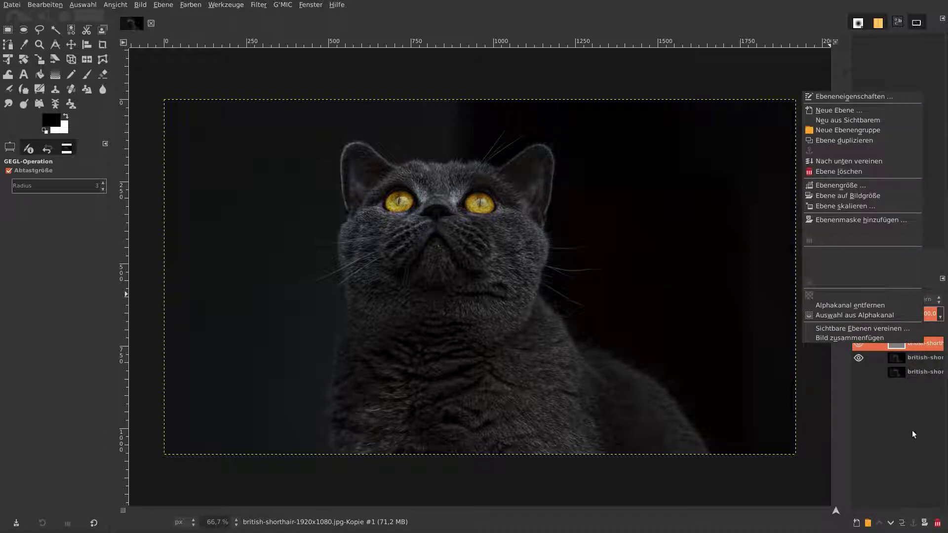
click(921, 398)
right_click(924, 351)
click(869, 160)
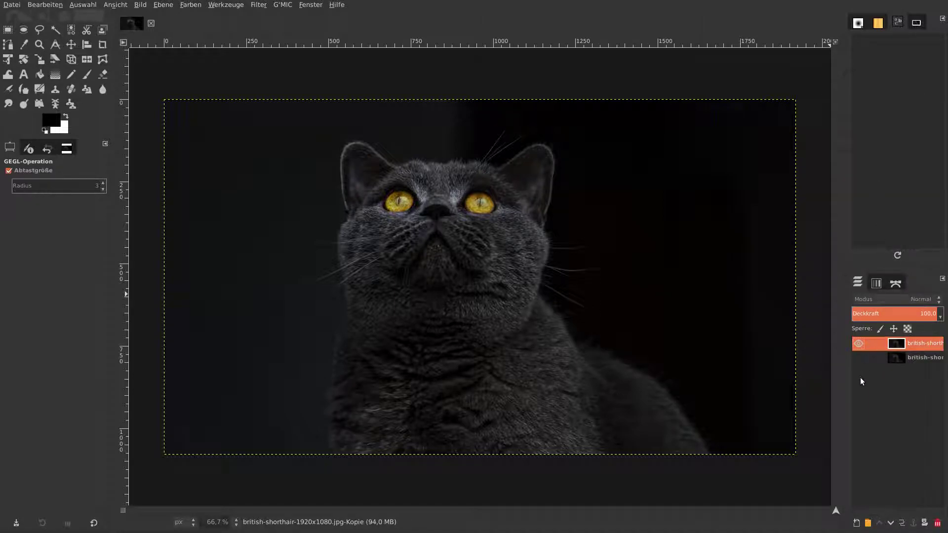
Compare the sharpened layer against the original, then duplicate the original photo layer.
click(859, 349)
click(859, 349)
click(860, 348)
key(Page_Down)
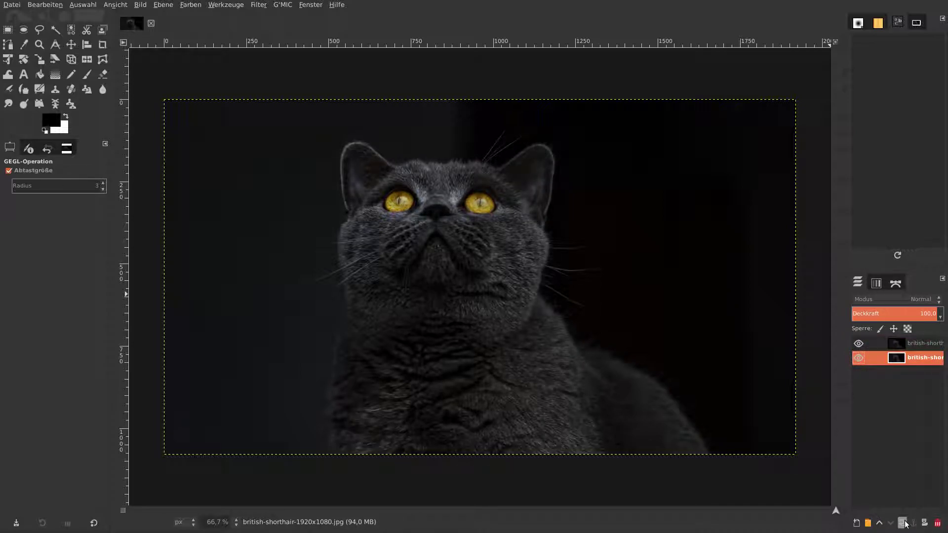
click(904, 522)
Add a Black (full transparency) layer mask to the top photo copy.
click(918, 343)
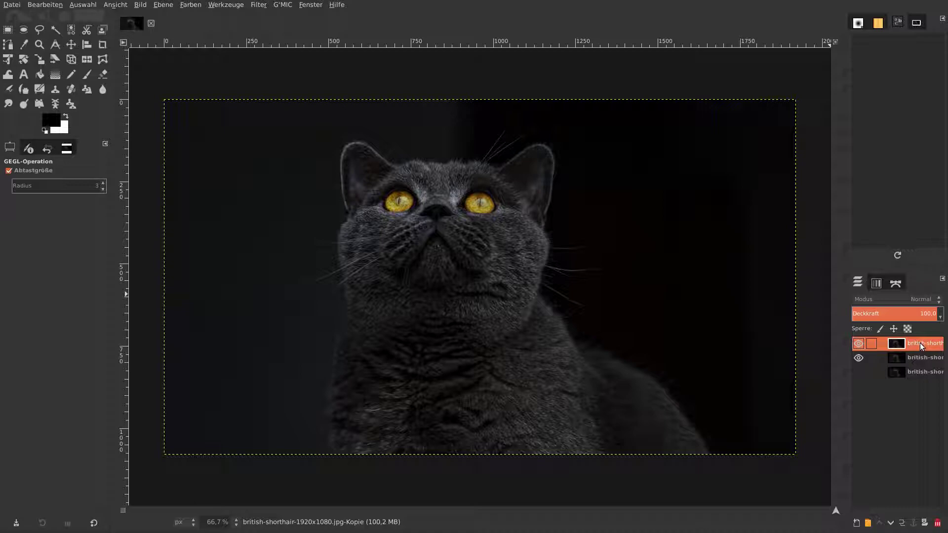
right_click(920, 342)
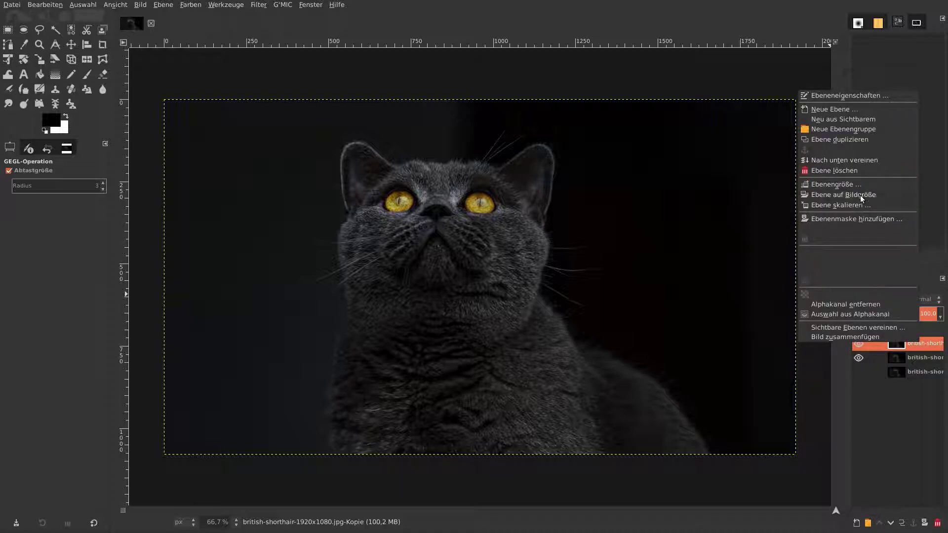
click(861, 219)
click(827, 201)
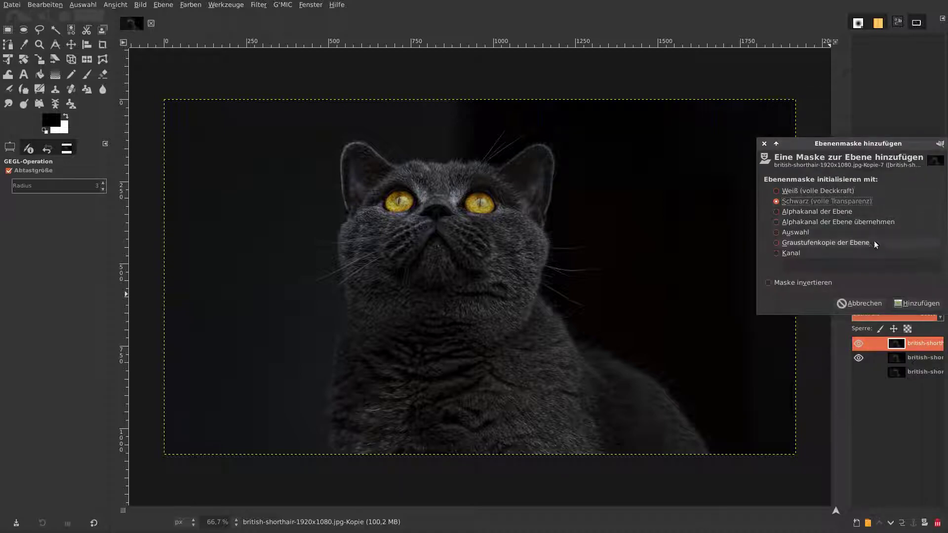
click(905, 300)
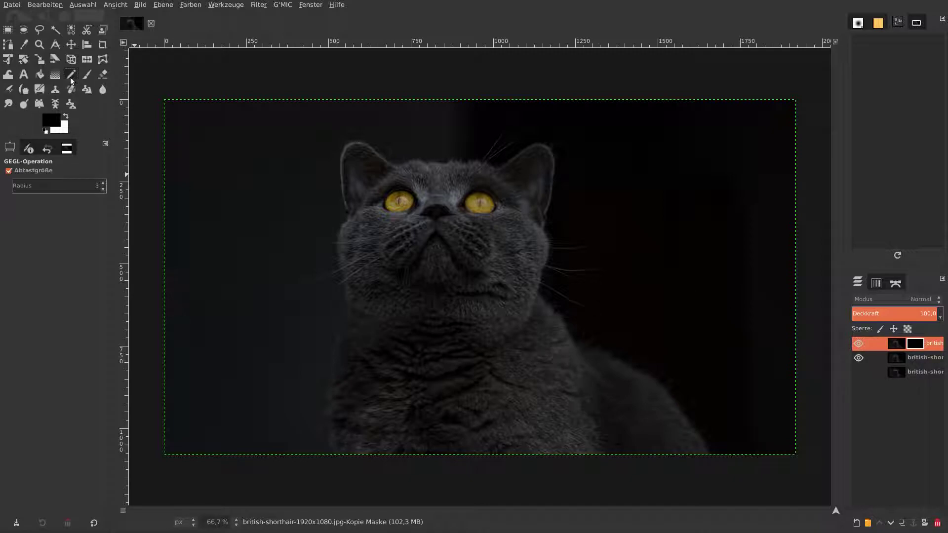
Set up the Paintbrush with white as the colour and size 50.
click(87, 74)
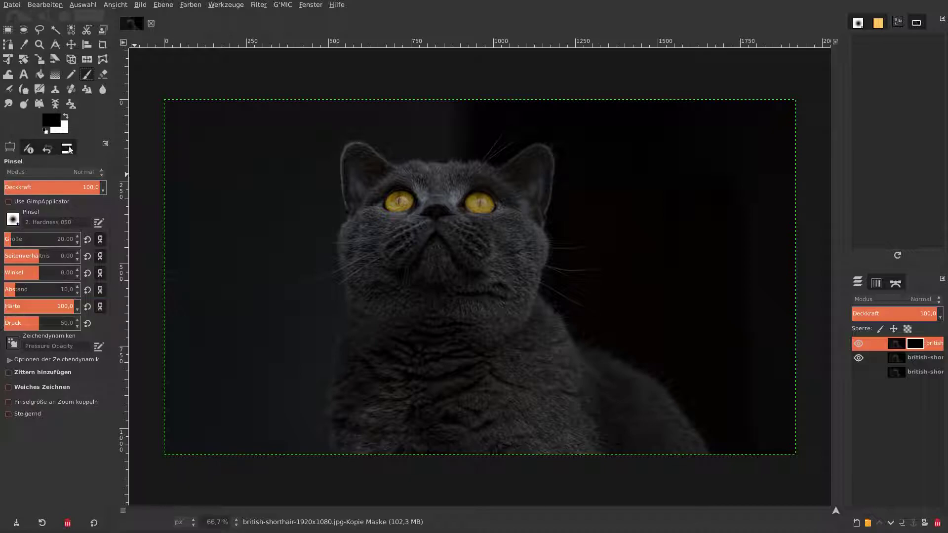
click(65, 117)
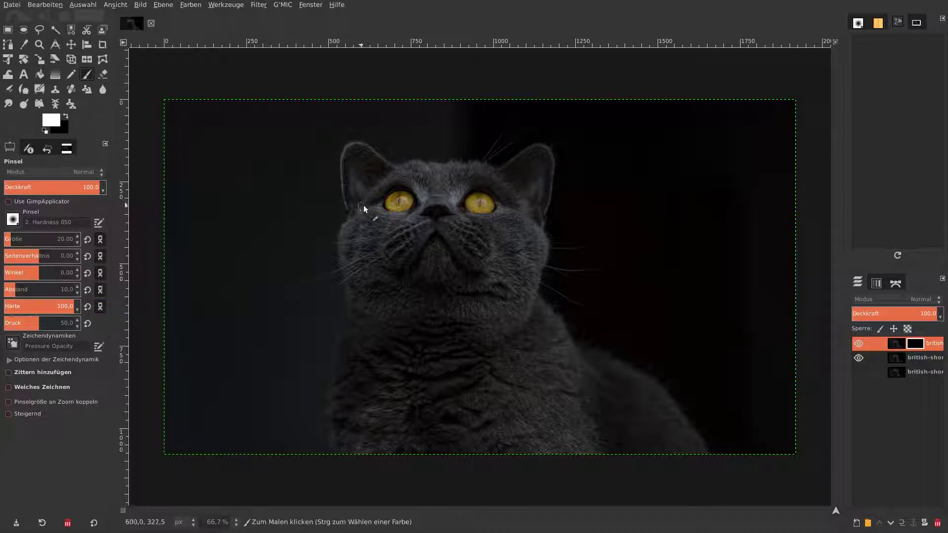
click(59, 241)
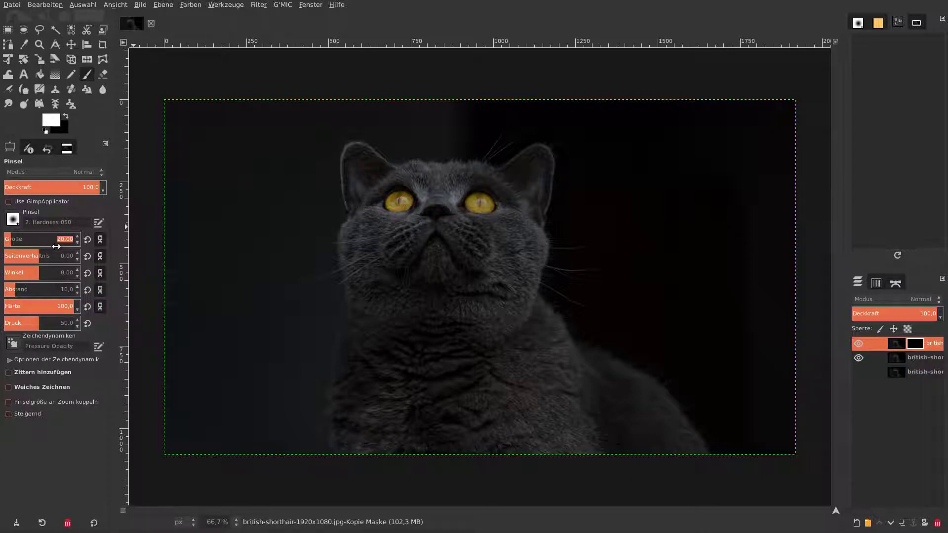
text(50)
key(Return)
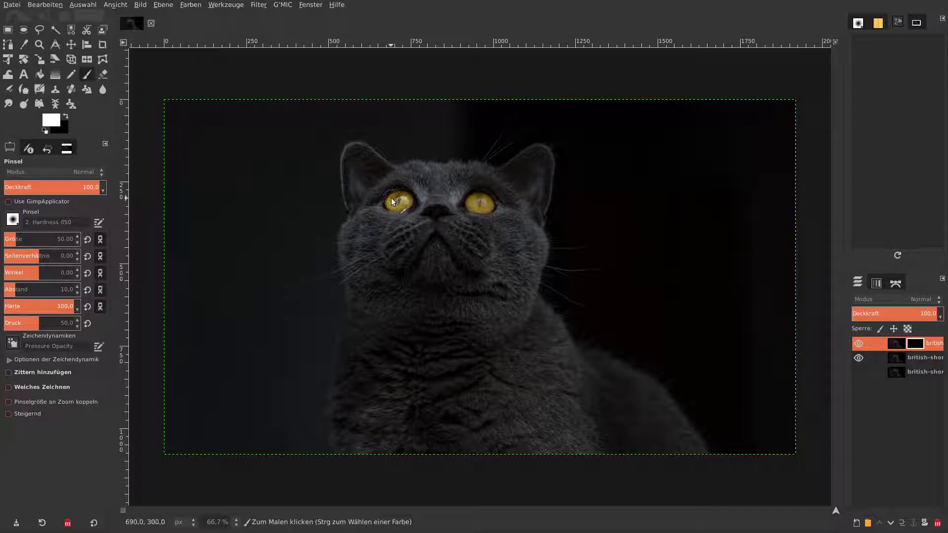
Paint white over both cat eyes on the mask and toggle the layer to compare.
drag(405, 197, 401, 199)
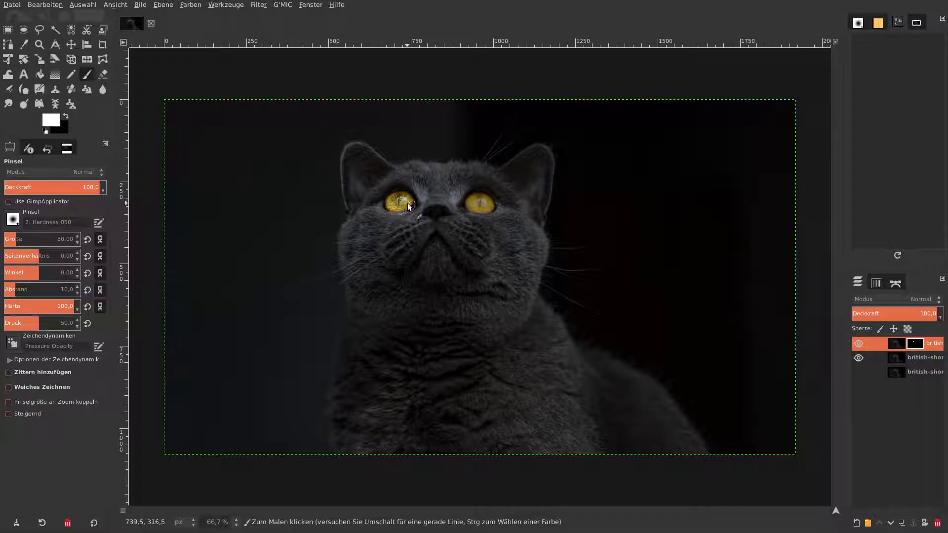
mouse_move(484, 194)
mouse_down()
mouse_move(475, 197)
mouse_move(486, 206)
mouse_up()
click(859, 344)
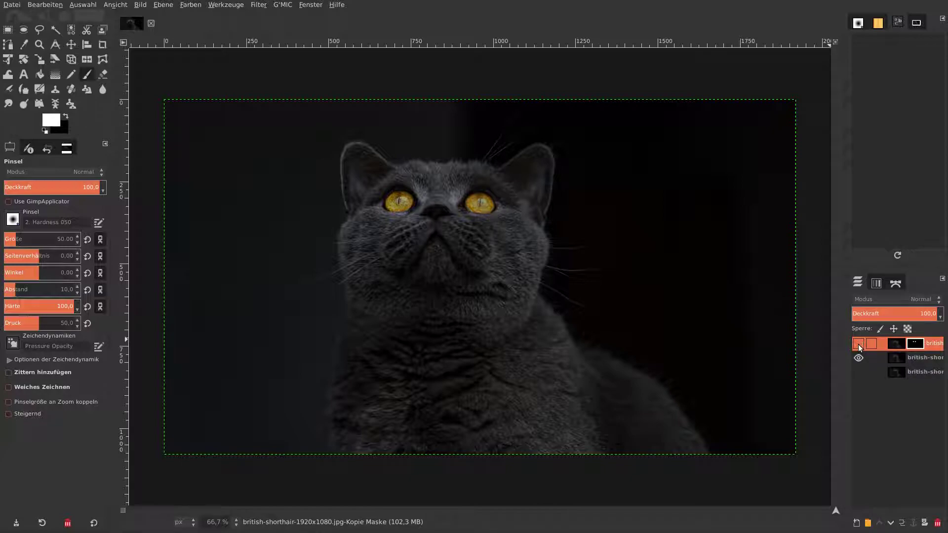
click(858, 345)
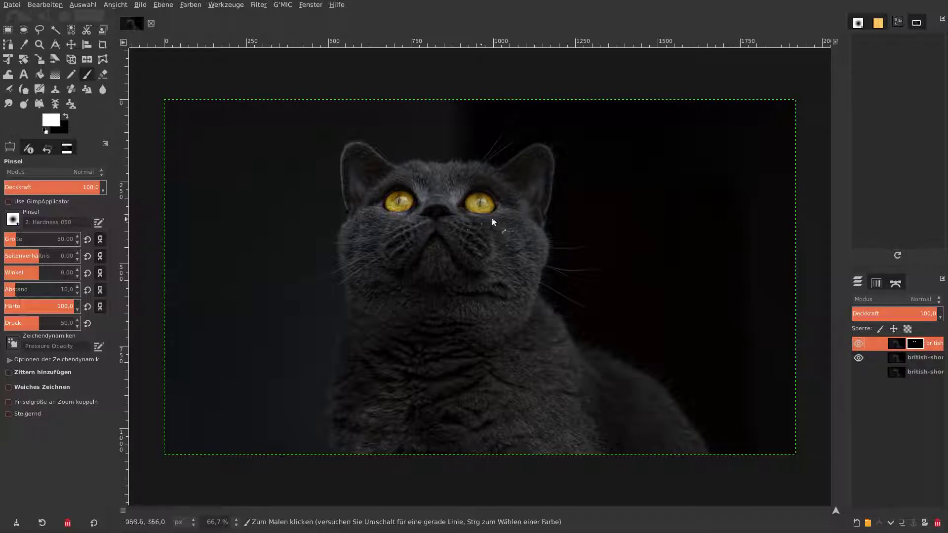
right_click(895, 349)
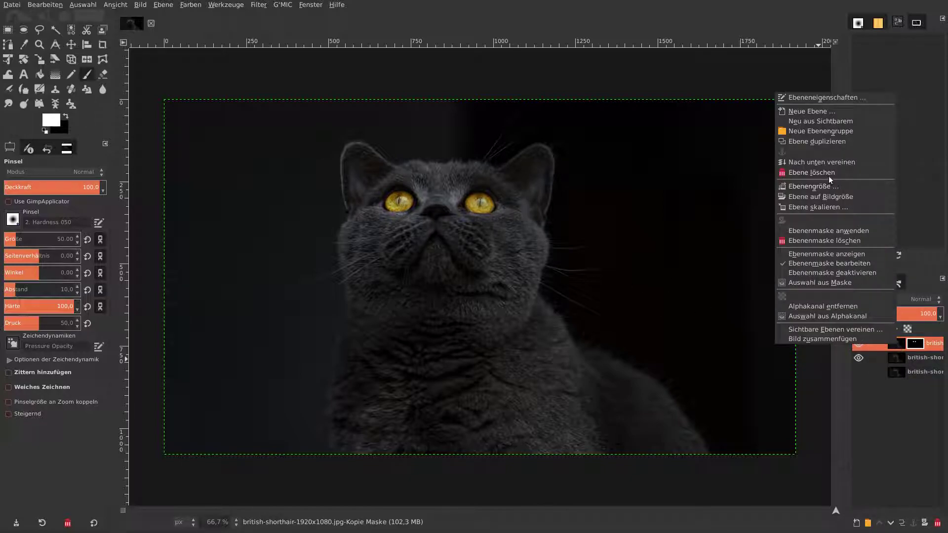
Merge the masked eye layer down and duplicate the merged cat layer.
click(829, 162)
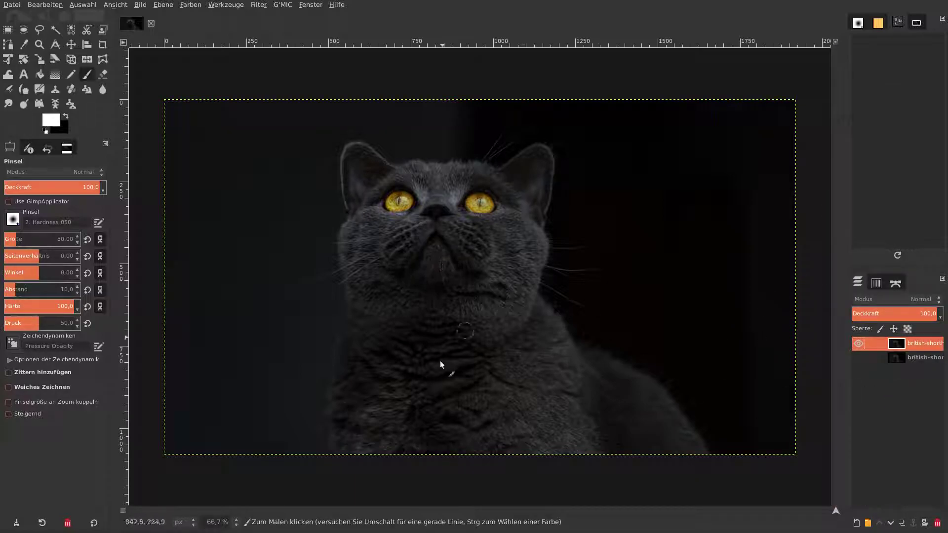
click(902, 524)
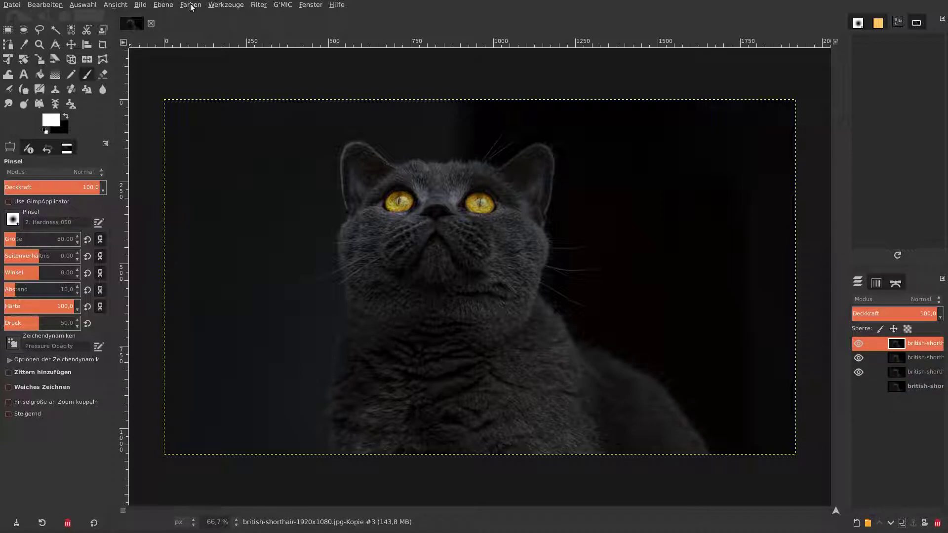
Invert the top cat copy and apply a Bilateral Box Filter with blur radius 16.
click(191, 5)
click(201, 113)
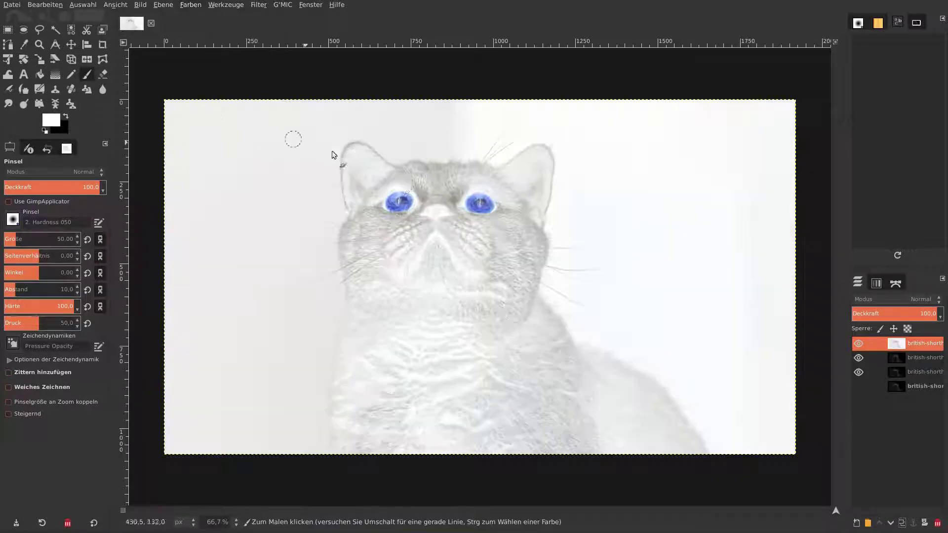
click(191, 6)
mouse_move(226, 5)
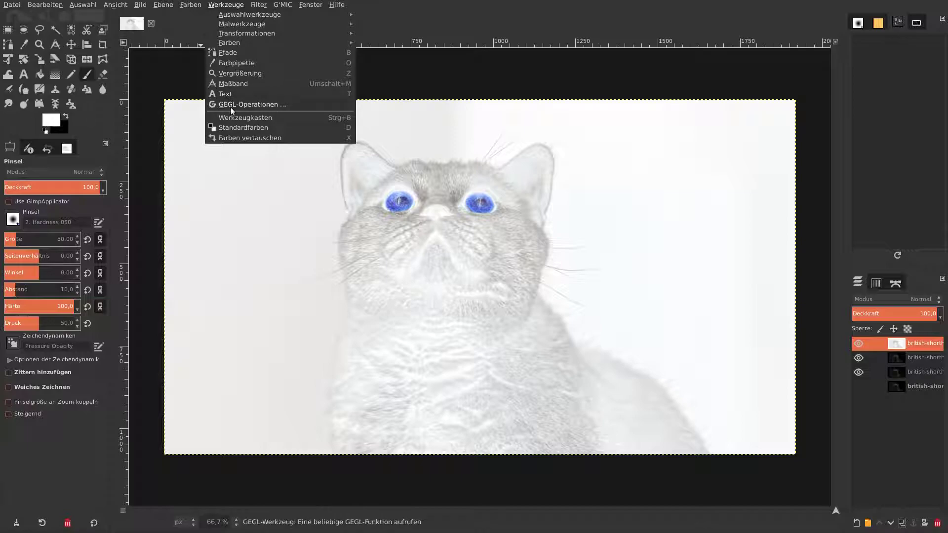
click(230, 108)
click(227, 69)
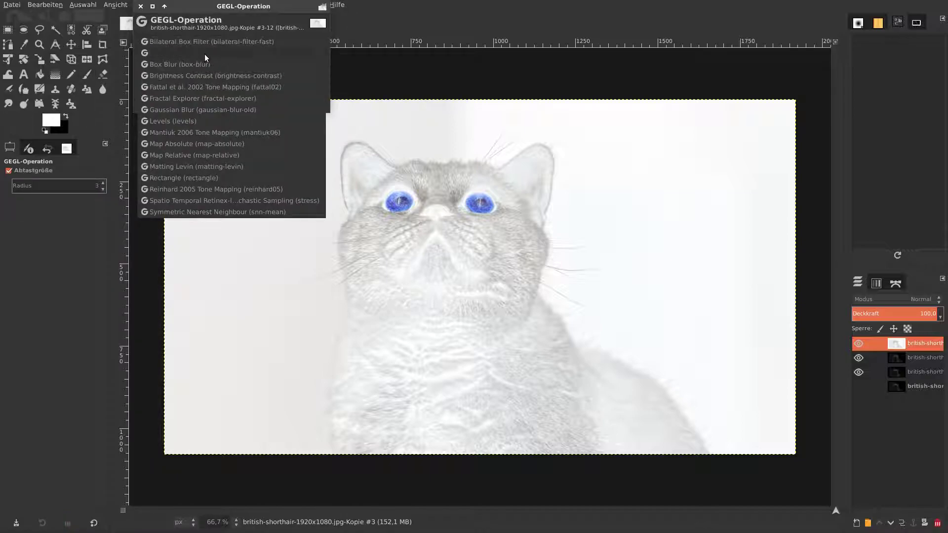
click(212, 43)
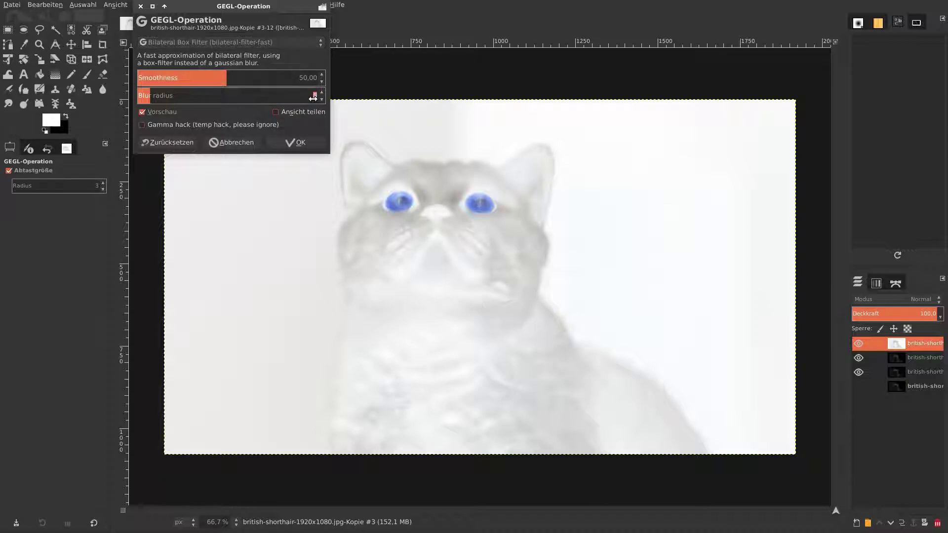
text(16)
key(Return)
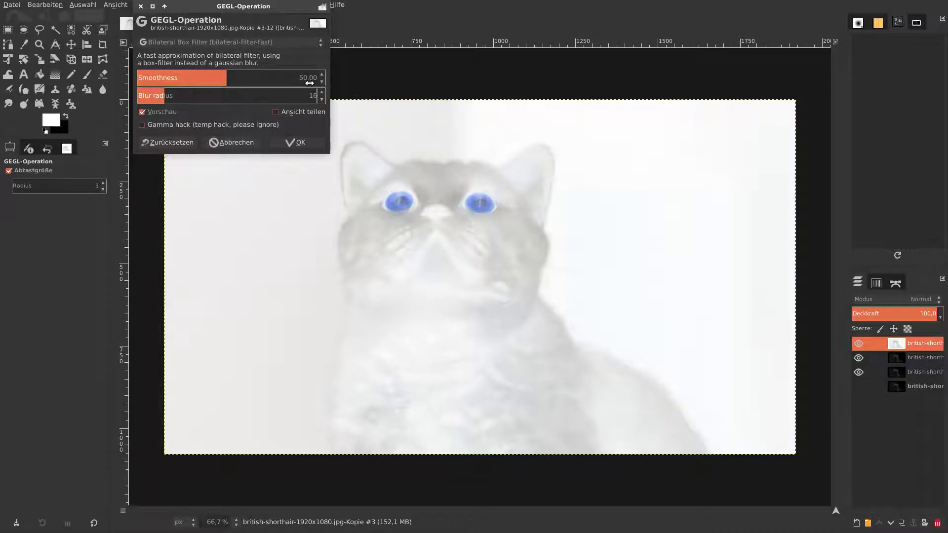
key(Return)
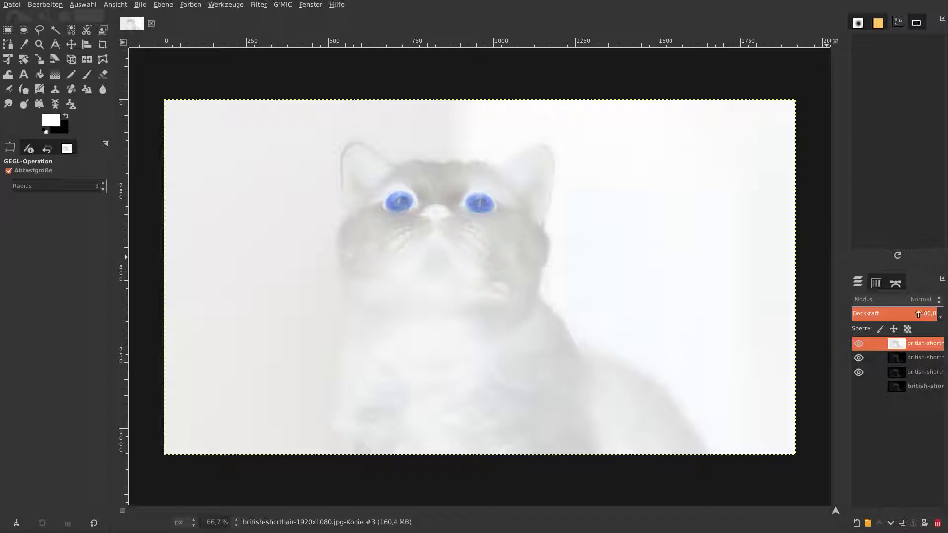
click(917, 300)
Grain-merge the blurred copy, merge it down, and set the result to Overlay.
click(912, 490)
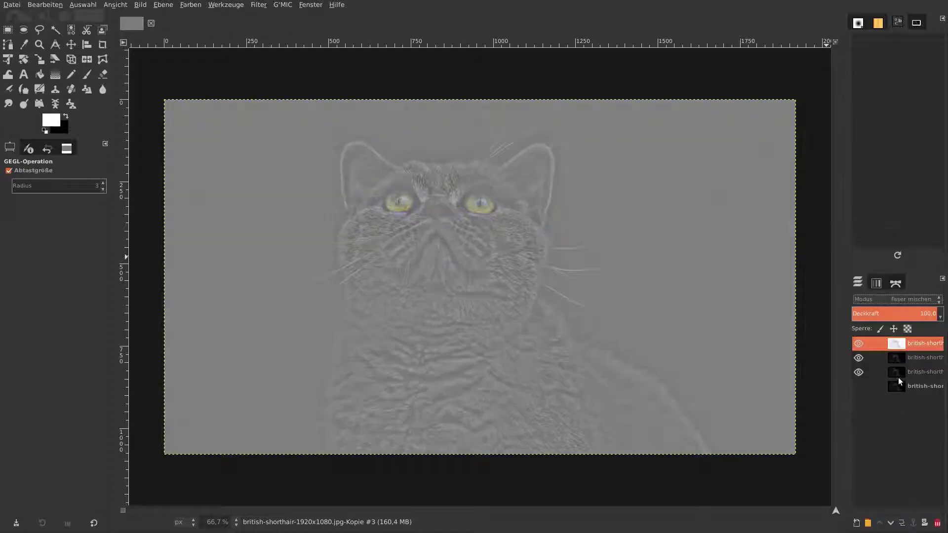
right_click(897, 351)
click(840, 172)
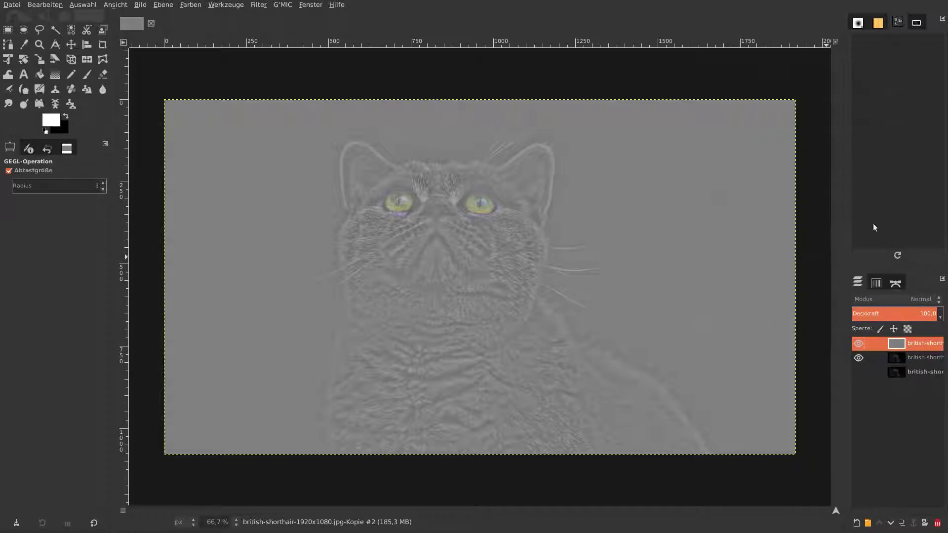
click(906, 300)
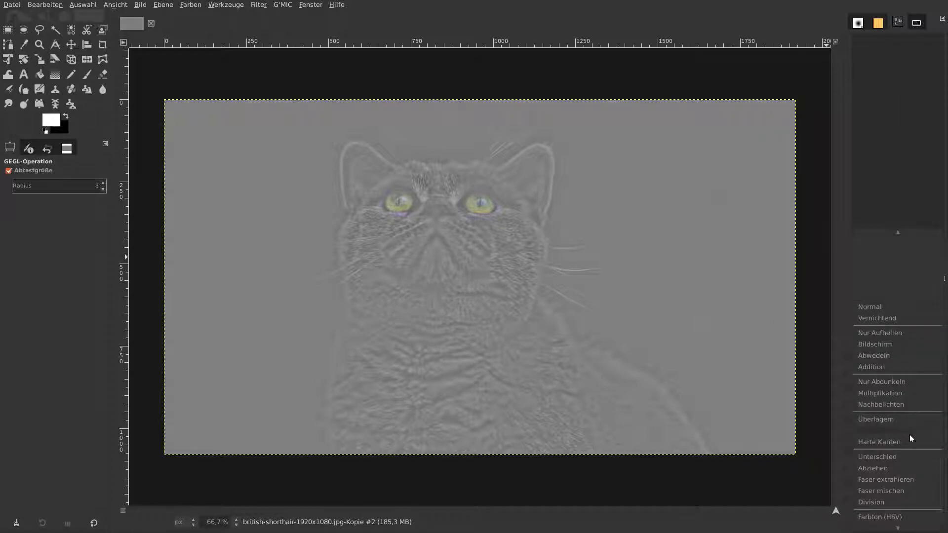
click(908, 418)
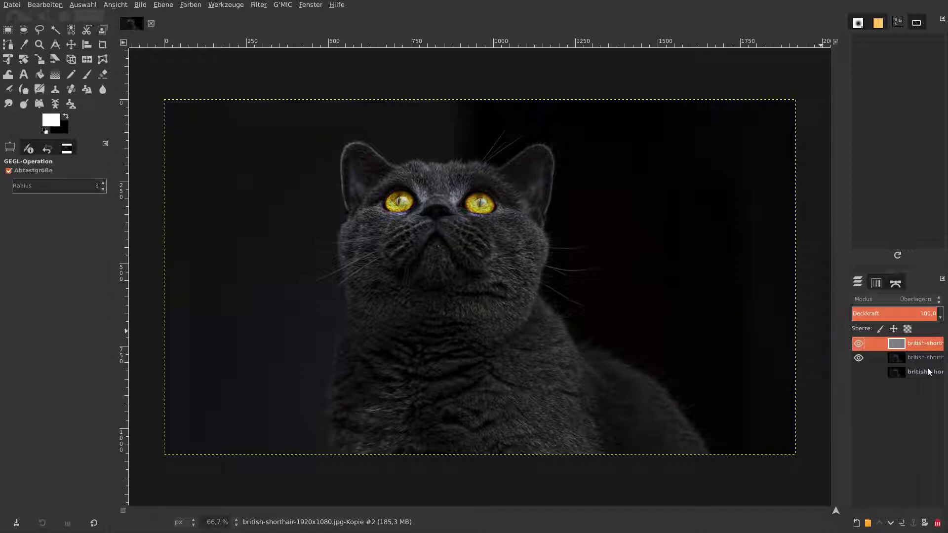
Merge the detail layer down, then undo that merge.
right_click(928, 348)
right_click(893, 345)
click(815, 159)
click(34, 5)
click(44, 43)
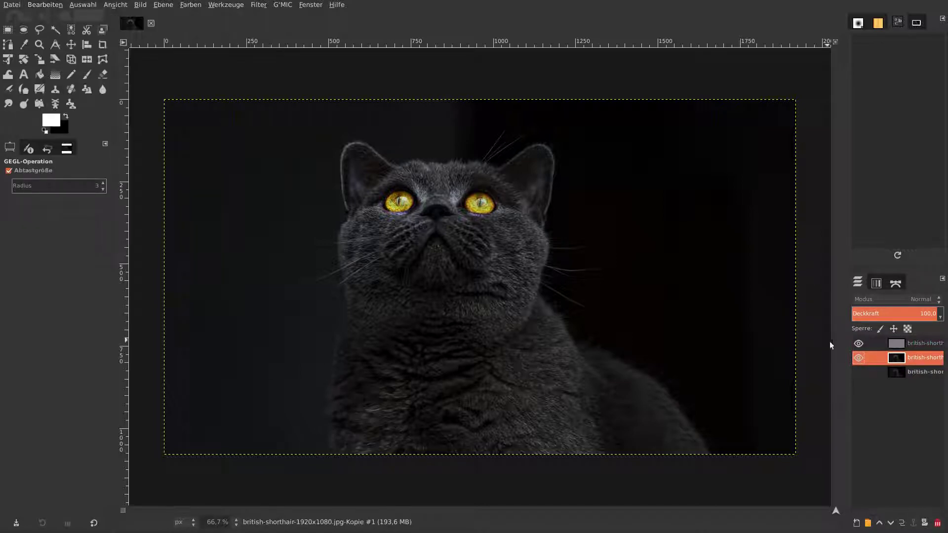
Duplicate the cat photo layer and merge the grey detail layer down onto the copy.
click(902, 523)
click(908, 342)
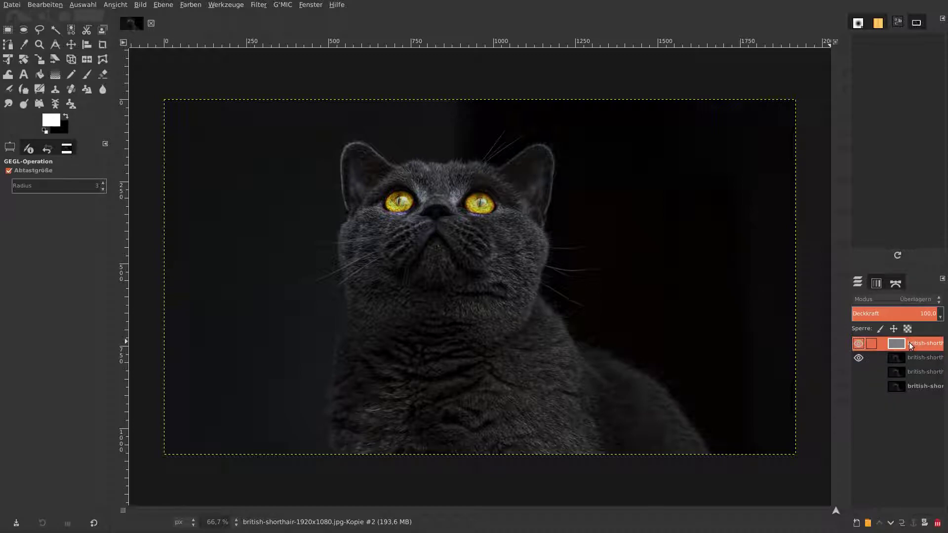
right_click(907, 343)
click(847, 160)
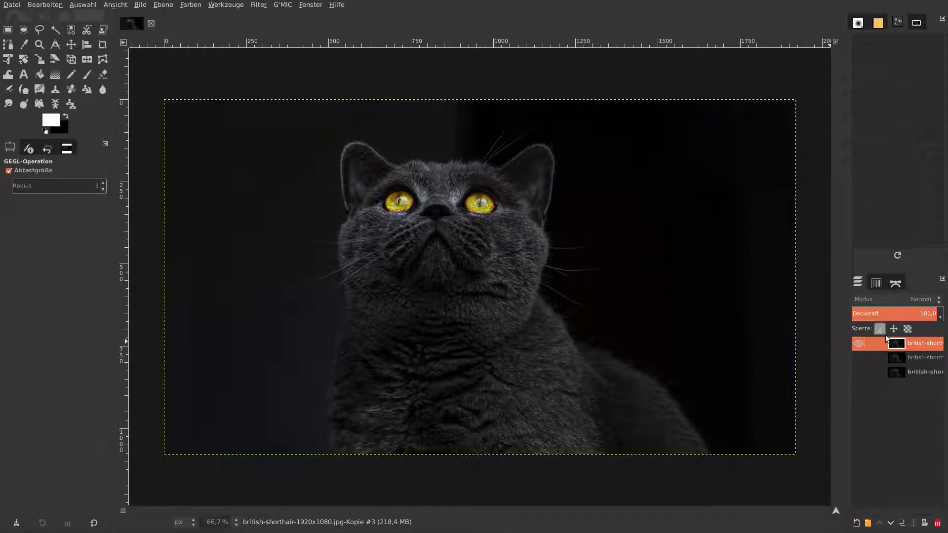
Add a Black (full transparency) layer mask to the merged layer.
right_click(914, 345)
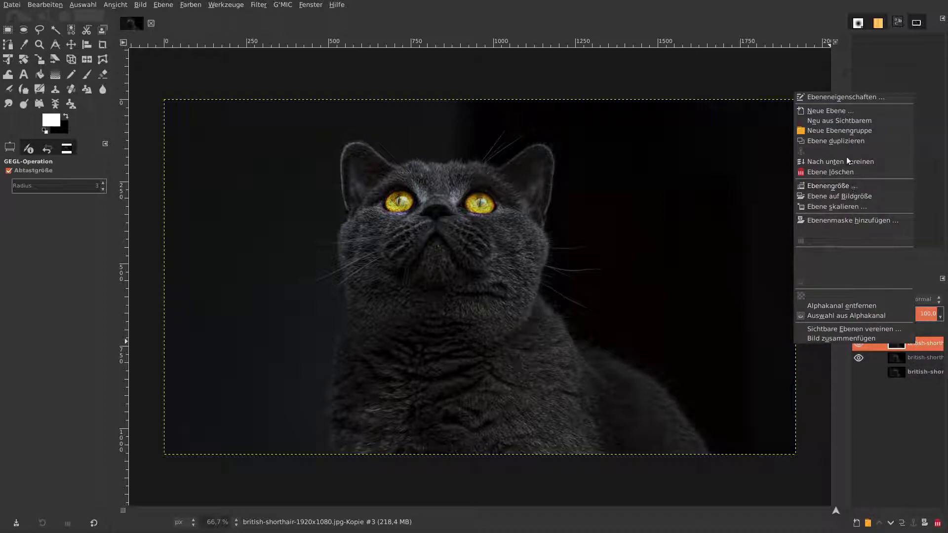
click(861, 222)
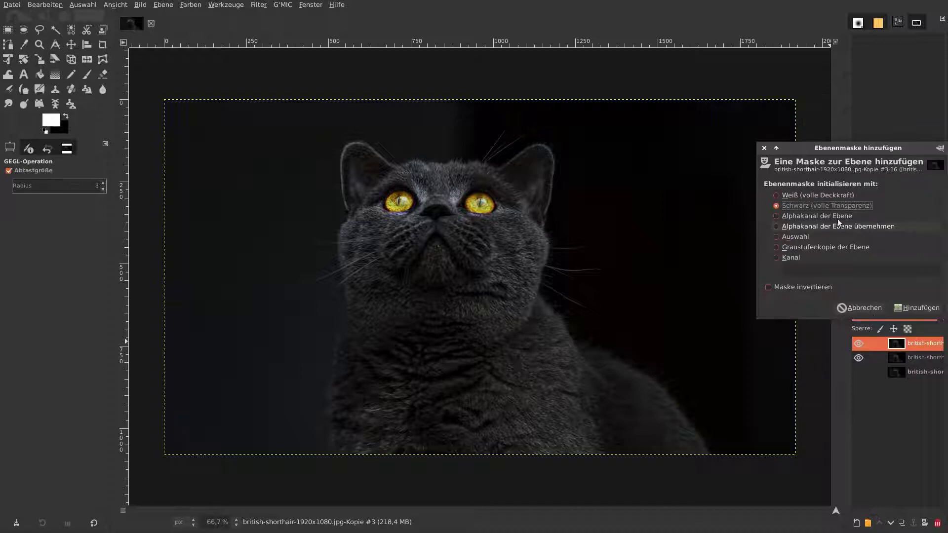
click(910, 309)
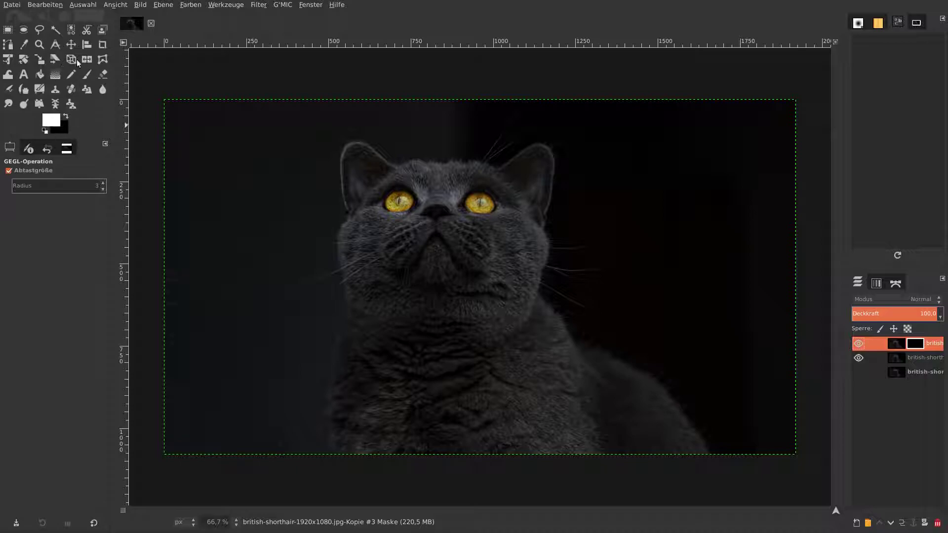
Paint the mask with a larger hard round brush over the face, forehead, ear, neck and chest.
key(p)
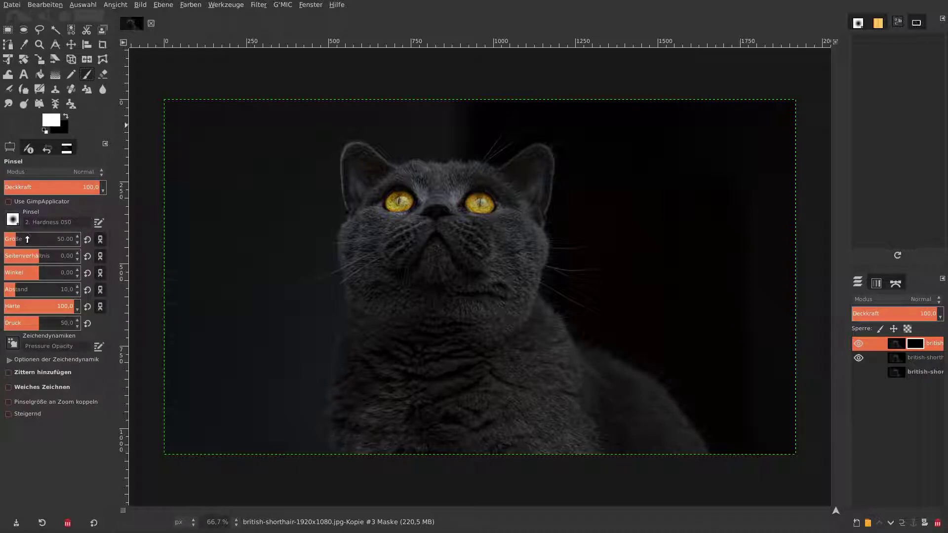
click(28, 239)
click(16, 224)
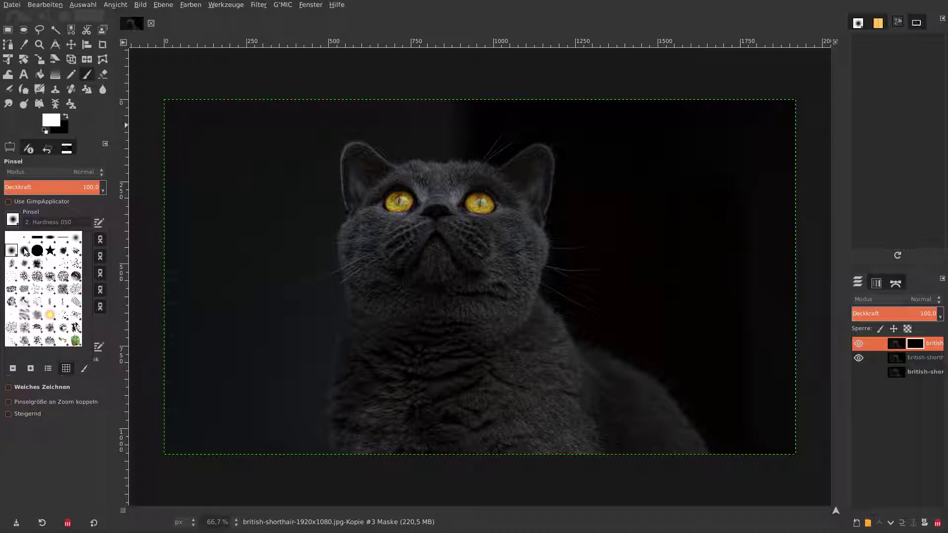
click(30, 251)
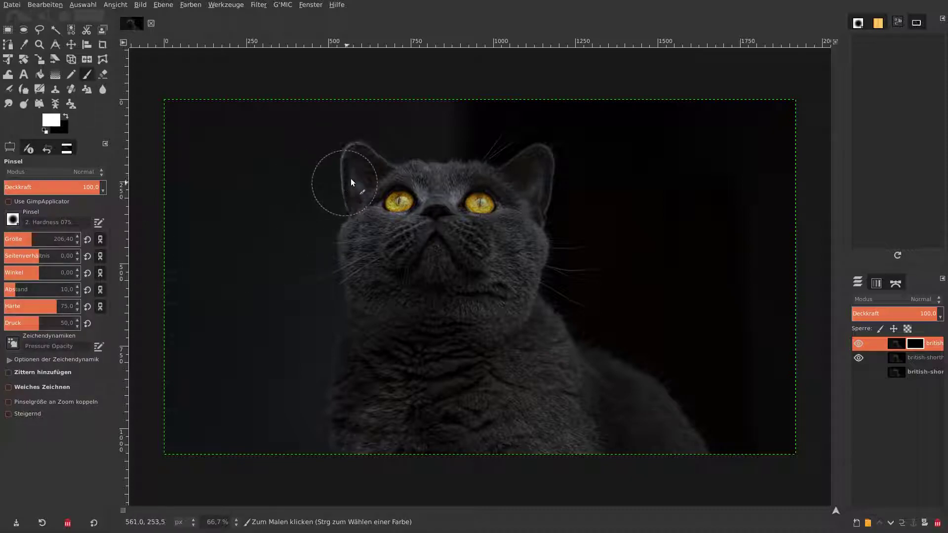
mouse_move(351, 257)
mouse_down()
mouse_move(468, 268)
mouse_move(430, 217)
mouse_move(428, 180)
mouse_move(518, 191)
mouse_up()
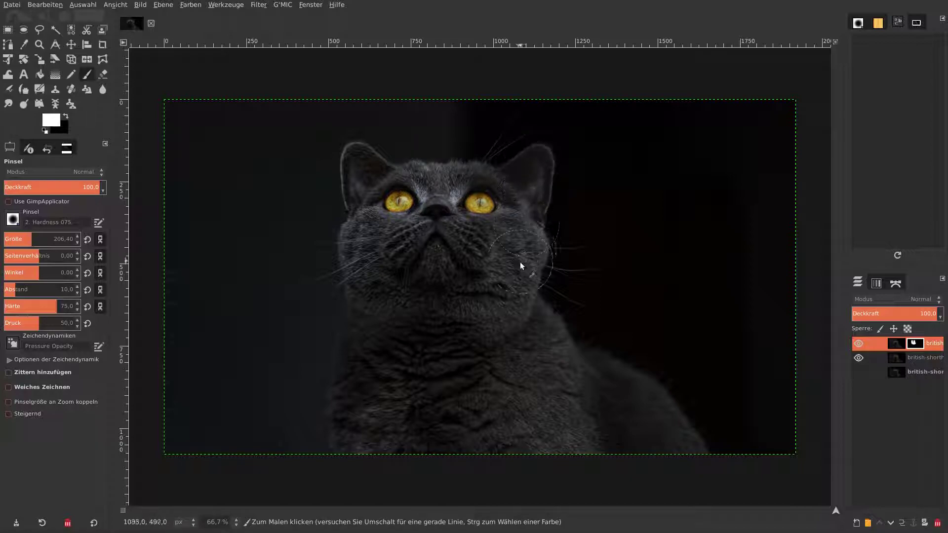
mouse_move(523, 299)
mouse_down()
mouse_move(540, 360)
mouse_move(603, 402)
mouse_move(495, 375)
mouse_up()
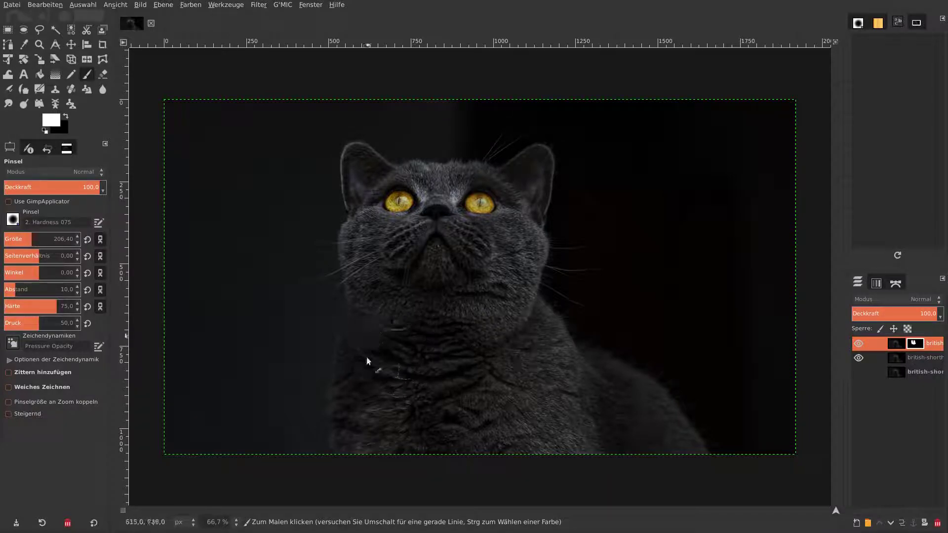
mouse_move(366, 360)
mouse_down()
mouse_move(367, 409)
mouse_move(350, 445)
mouse_move(360, 345)
mouse_move(483, 364)
mouse_move(550, 461)
mouse_move(534, 380)
mouse_up()
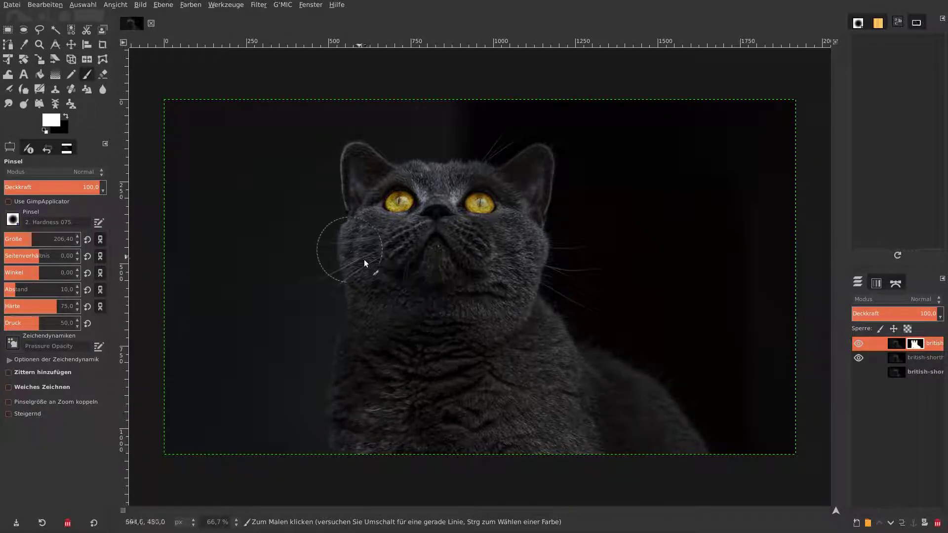
mouse_move(366, 270)
mouse_down()
mouse_move(435, 187)
mouse_move(528, 177)
mouse_move(508, 282)
mouse_move(472, 327)
mouse_up()
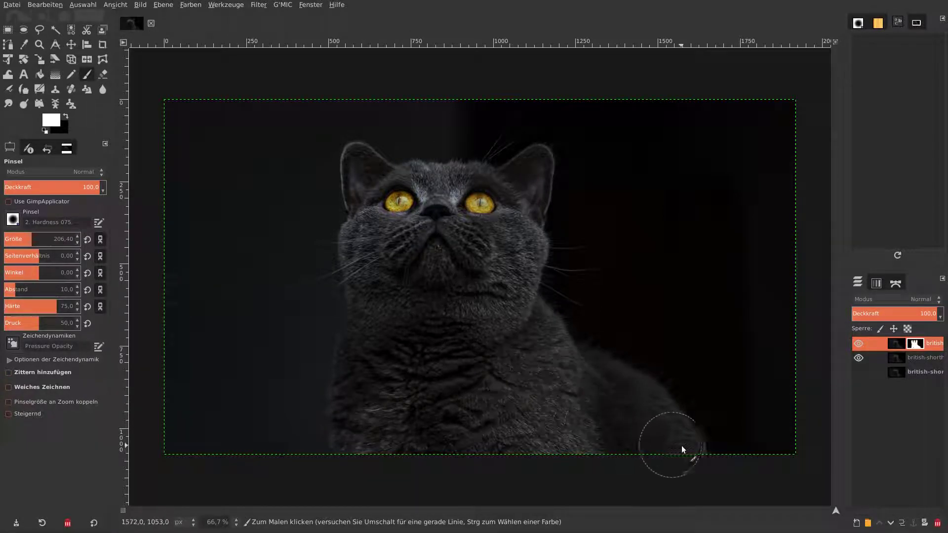
Merge the masked layer down, toggle layer visibility to compare, then open G'MIC.
right_click(899, 345)
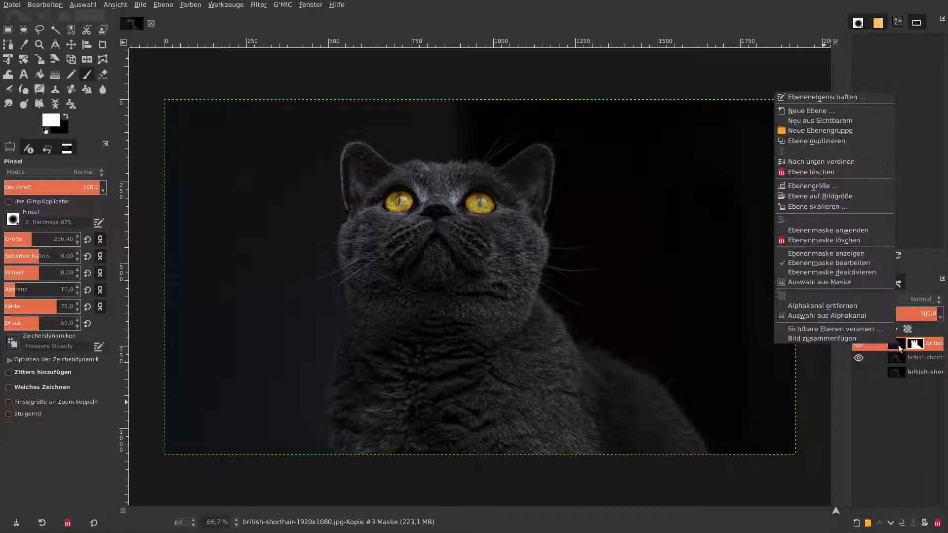
click(837, 161)
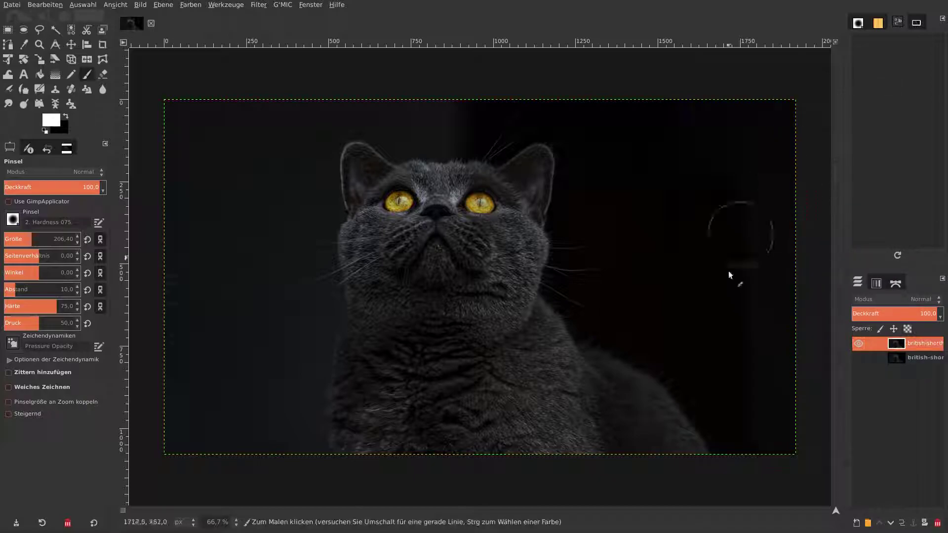
click(855, 342)
click(859, 343)
click(861, 344)
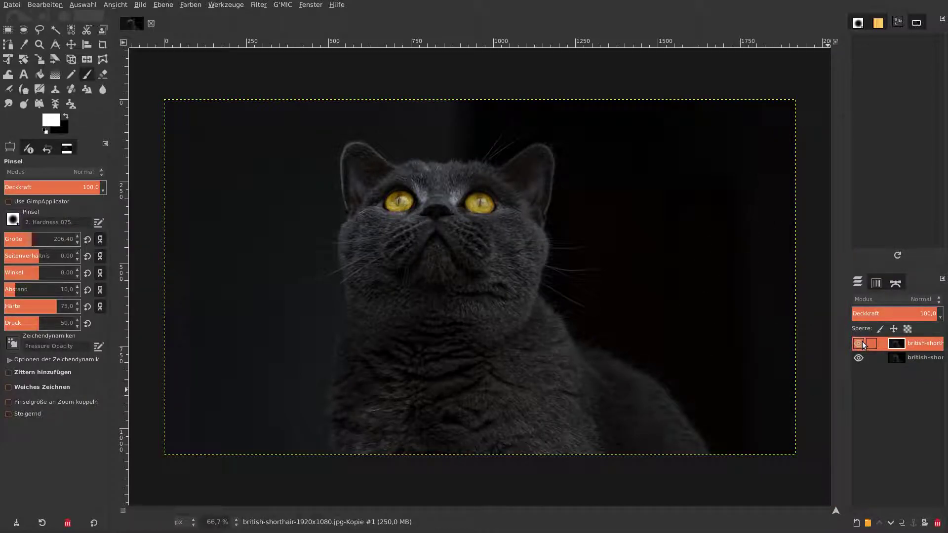
click(860, 358)
click(71, 45)
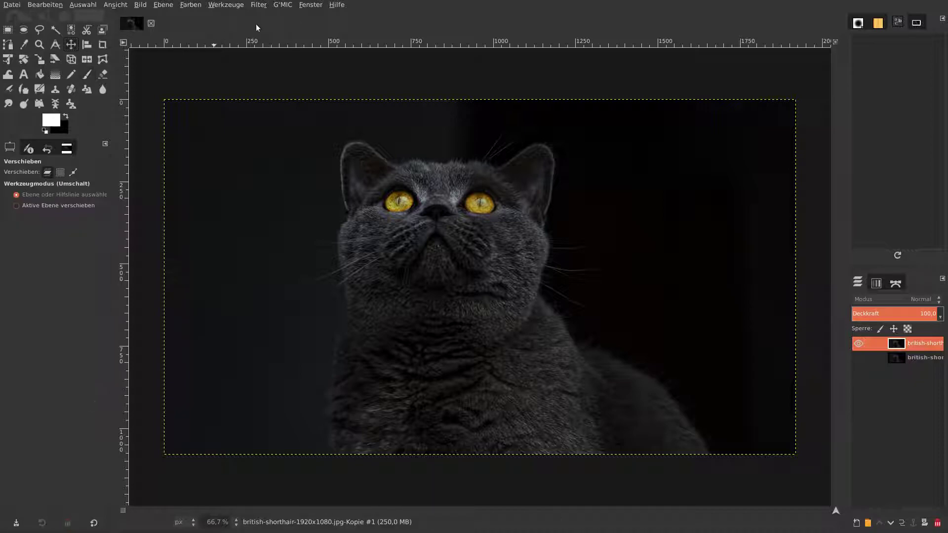
click(281, 5)
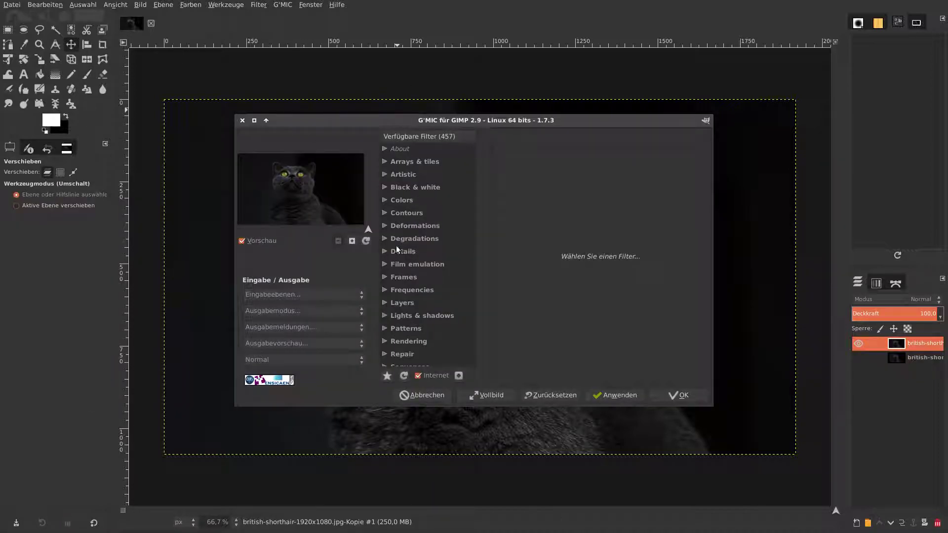
Apply G'MIC's Details > Sharpen [octave sharpening] filter to the top cat layer.
click(397, 250)
scroll(450, 327, down, 5)
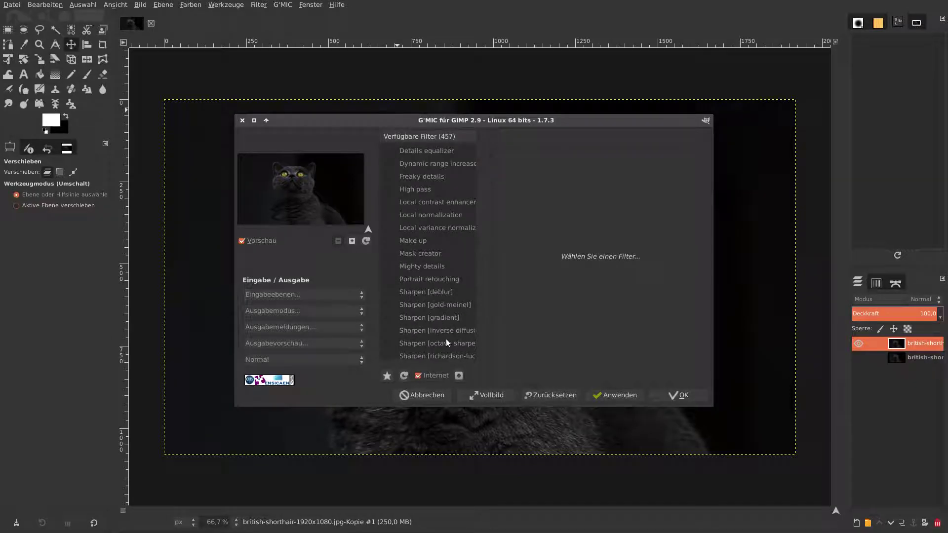
click(446, 344)
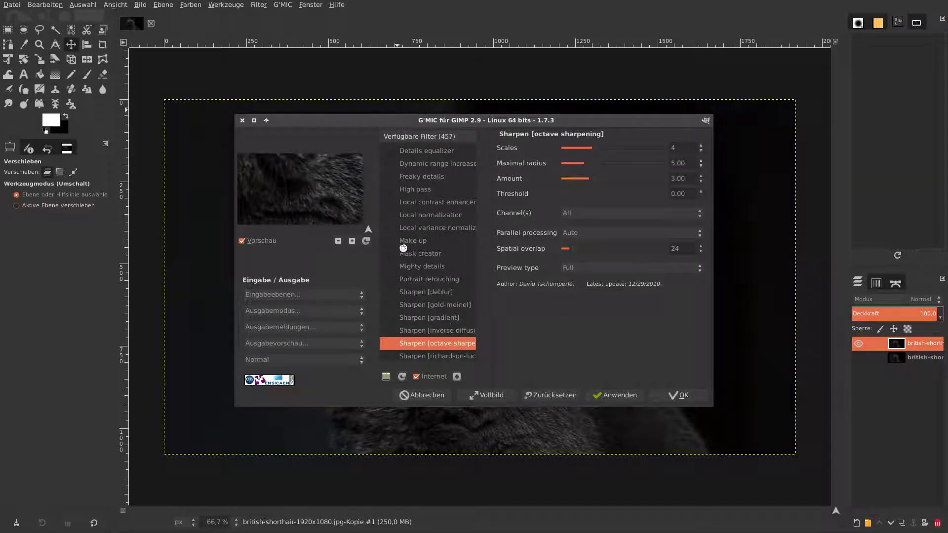
click(339, 242)
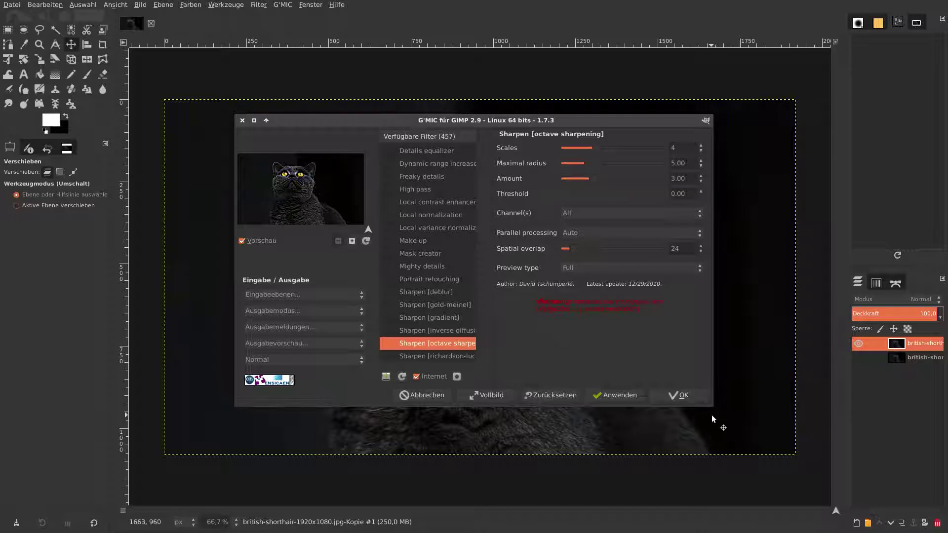
click(680, 396)
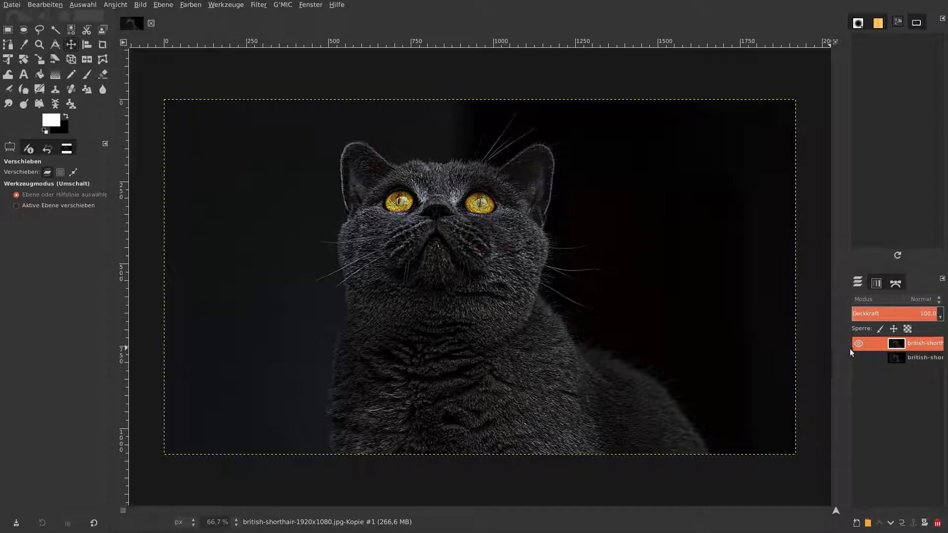
Duplicate the bottom cat layer, set the sharpened layer to 30% opacity, and merge it down.
click(883, 358)
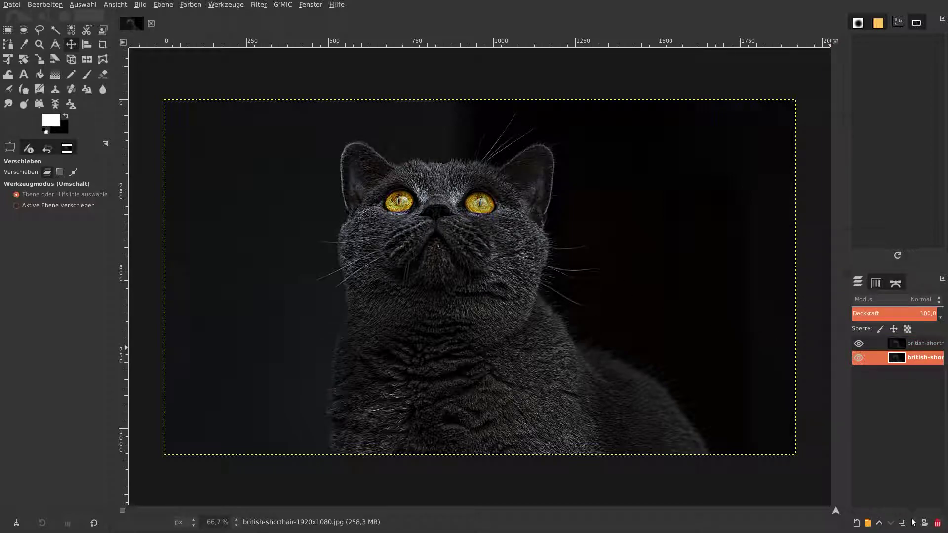
click(902, 522)
click(884, 343)
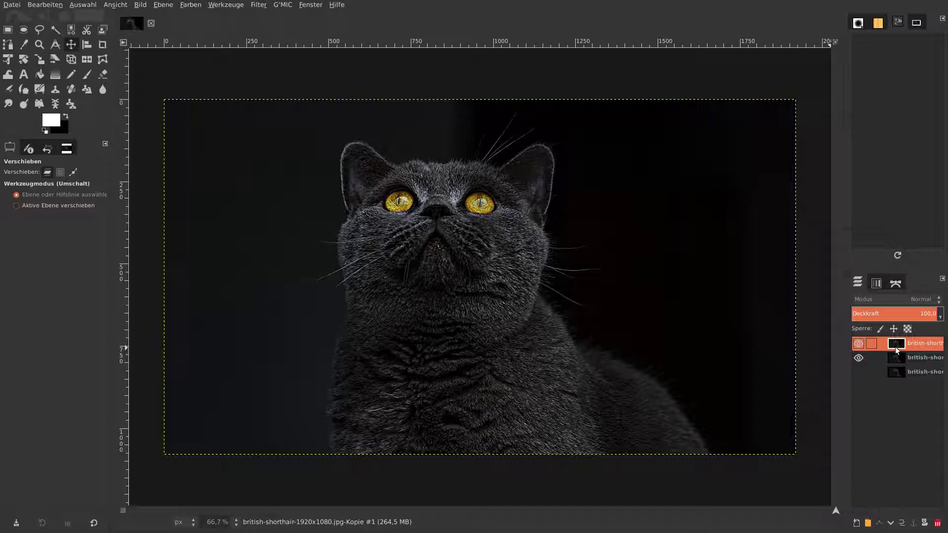
click(907, 314)
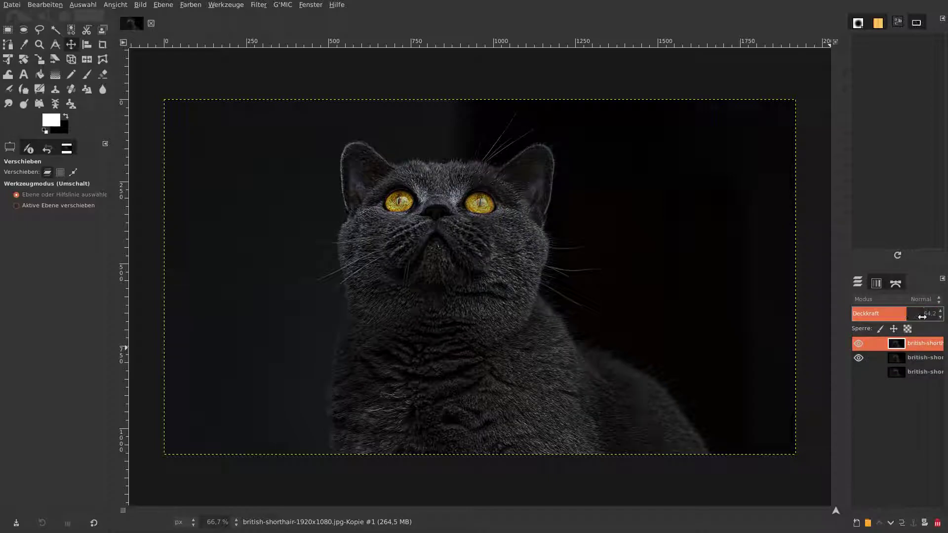
text(3)
text(0)
key(Return)
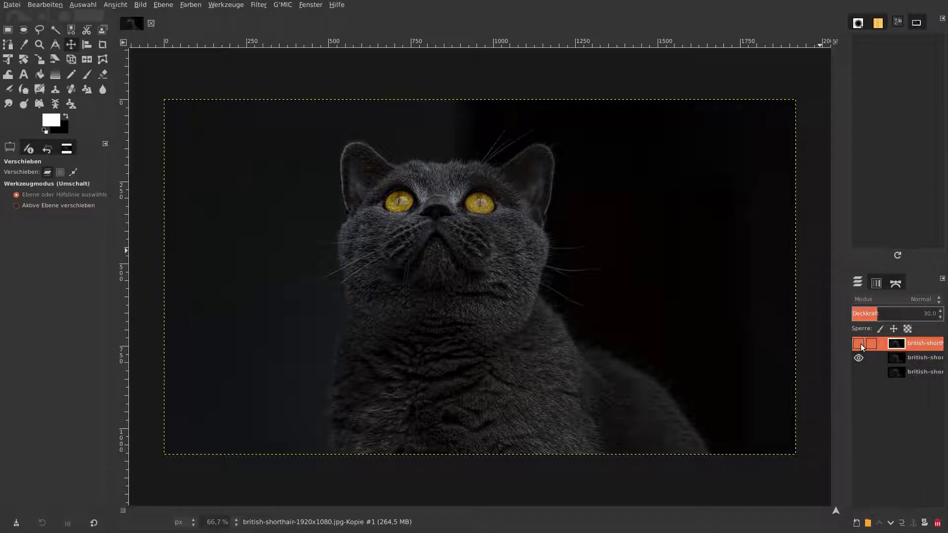
click(859, 343)
right_click(888, 346)
click(834, 158)
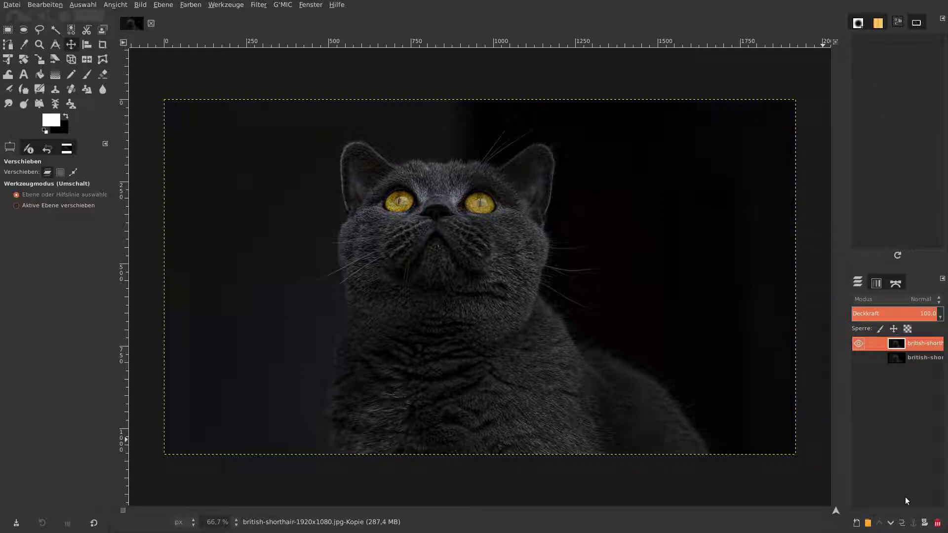
Duplicate the merged layer and set the copy to 55% opacity in Überlagern mode.
click(903, 527)
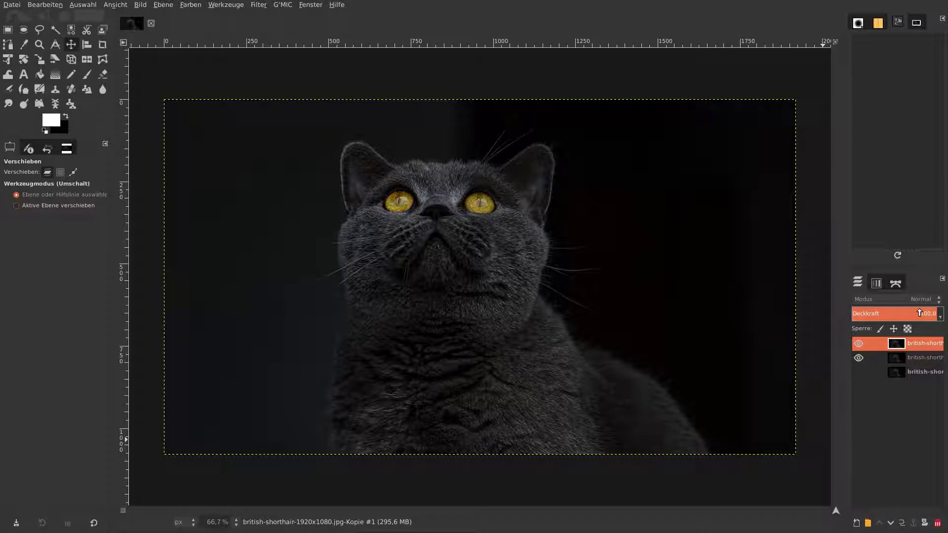
text(55)
key(Return)
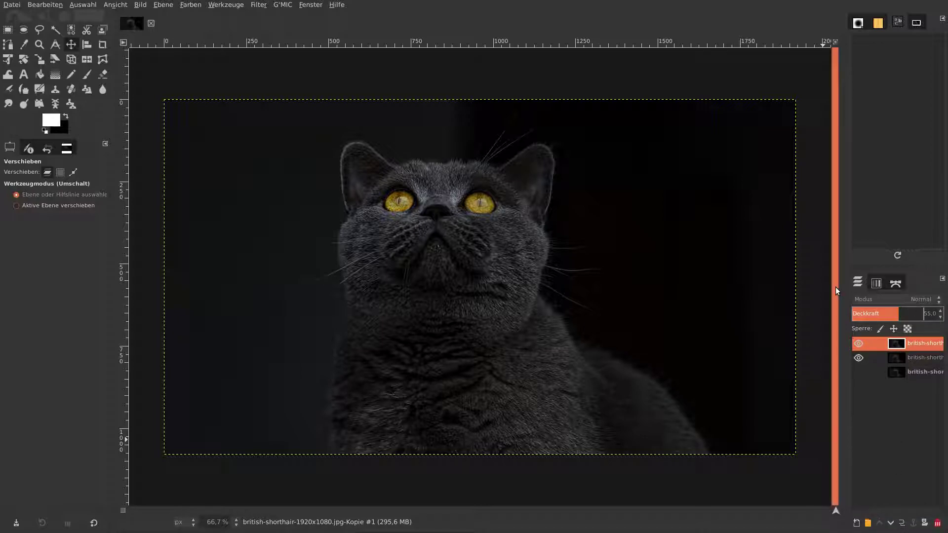
click(905, 300)
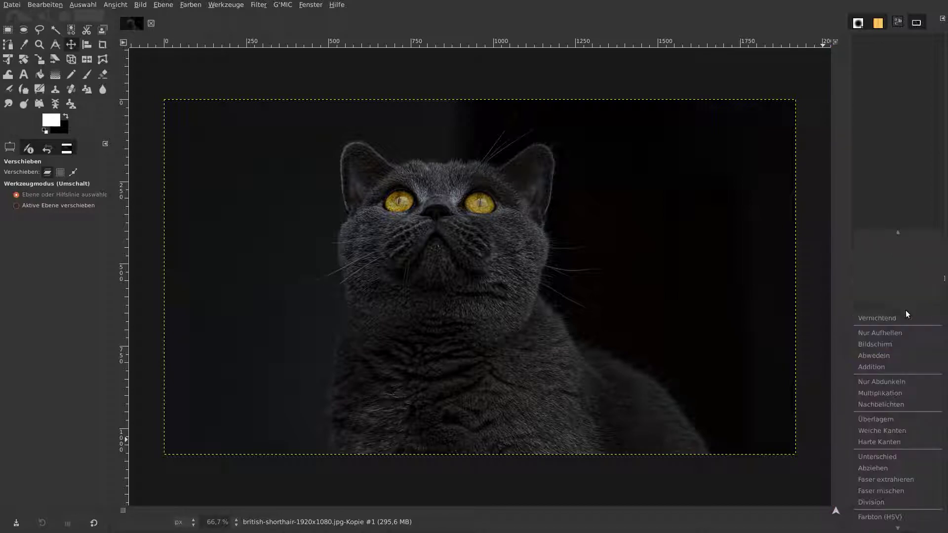
click(898, 426)
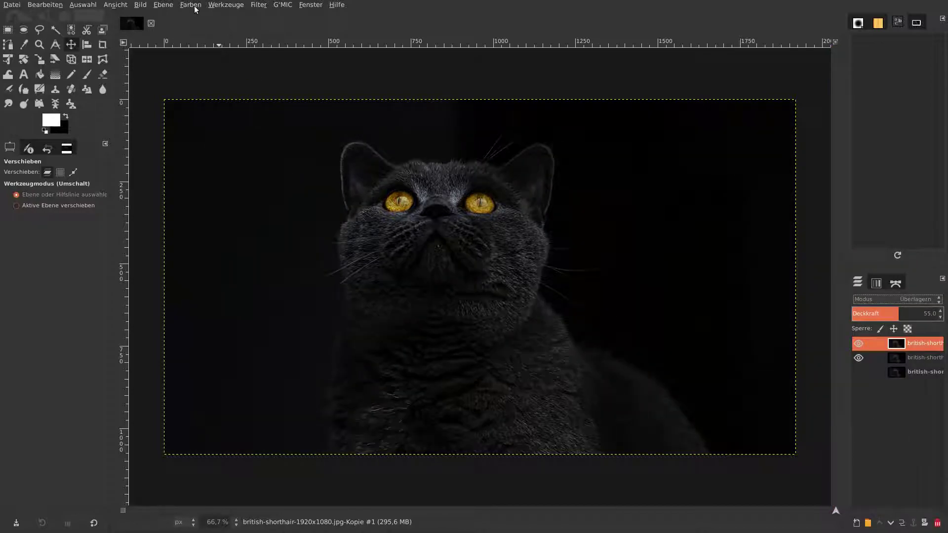
Apply Hochpass with Gamma hack on, trying Std. Dev. 8 before settling on 4.0.
click(256, 6)
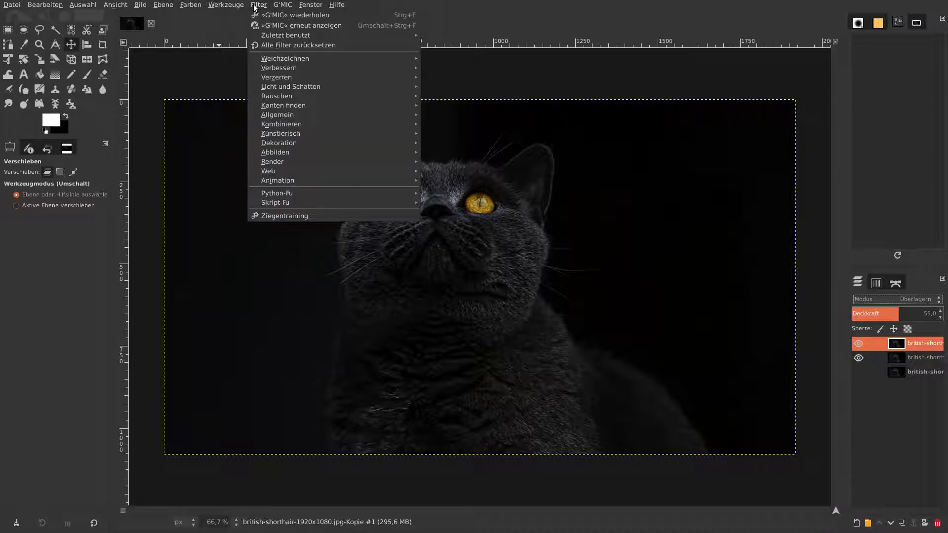
mouse_move(279, 67)
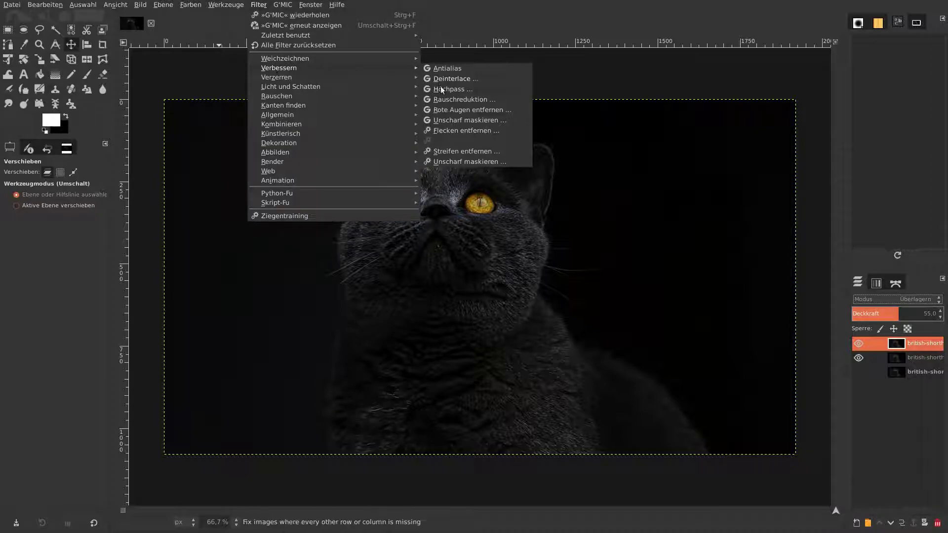
click(445, 91)
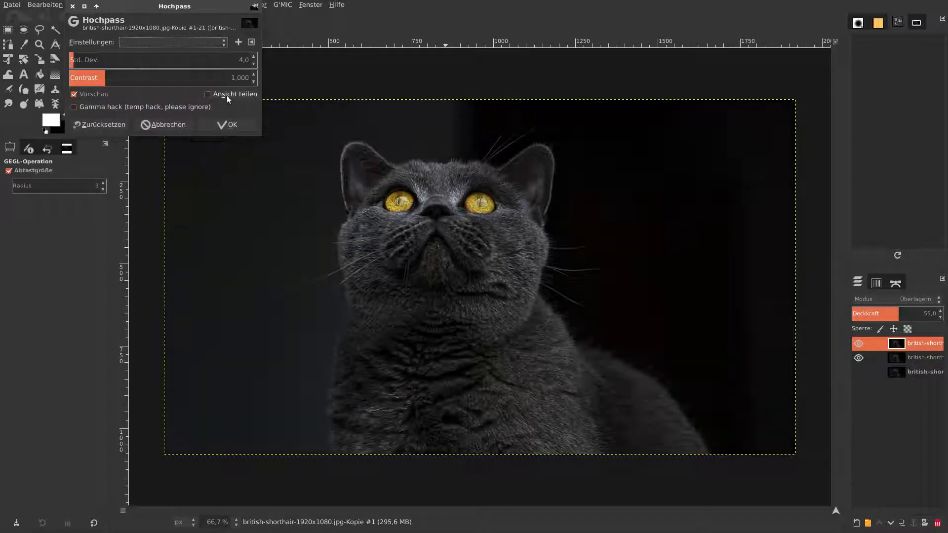
click(151, 105)
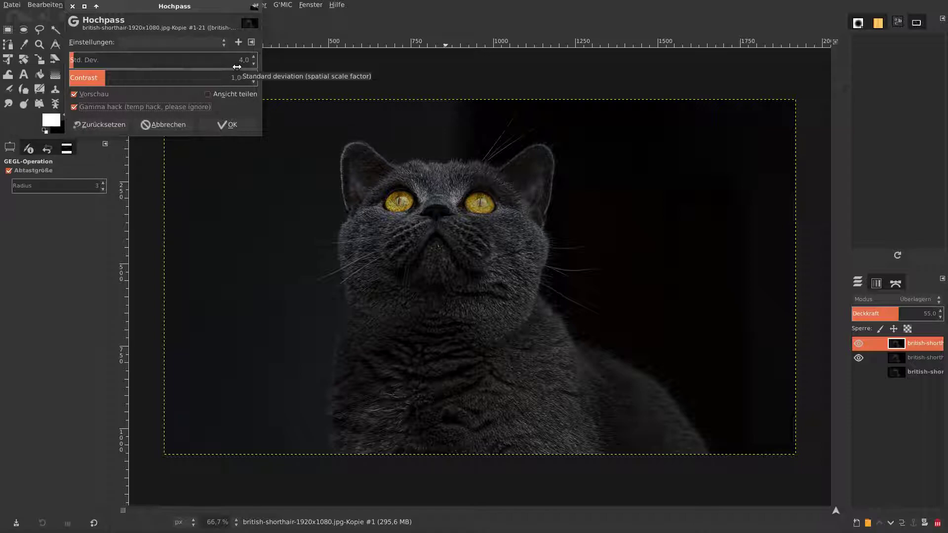
drag(238, 66, 241, 65)
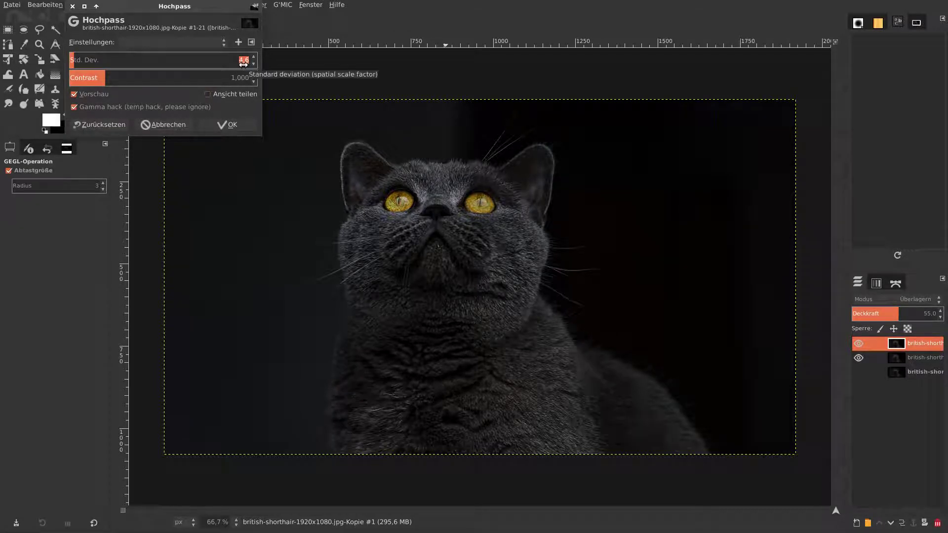
text(8)
key(Return)
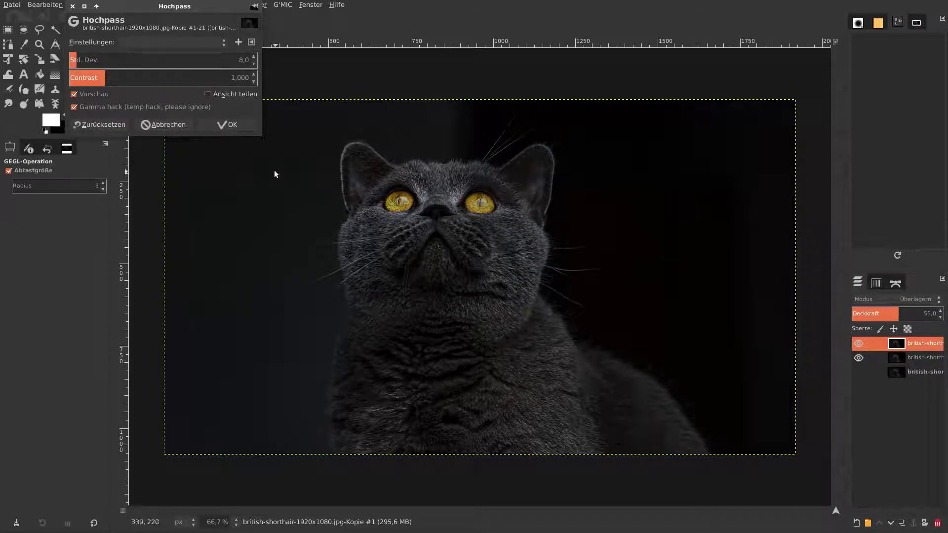
click(243, 66)
text(4)
key(Return)
click(100, 105)
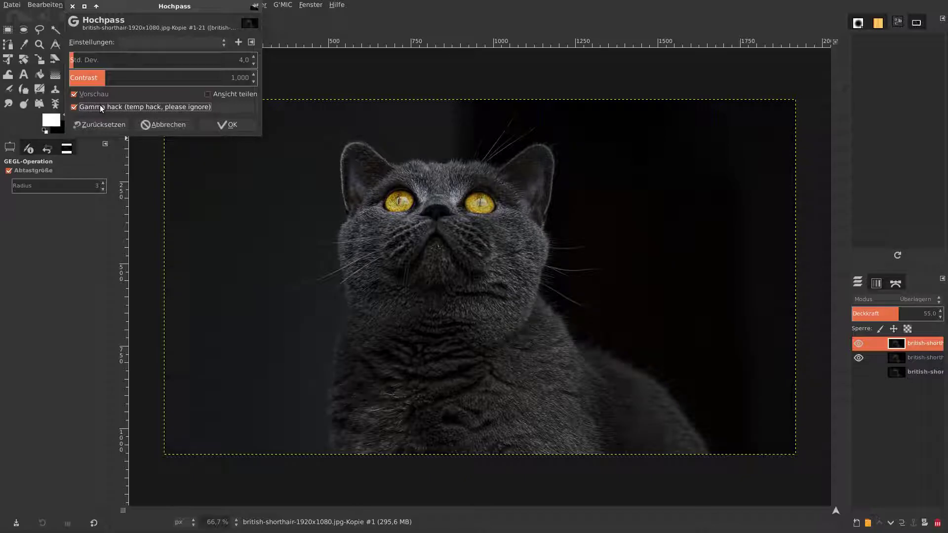
click(99, 104)
click(232, 126)
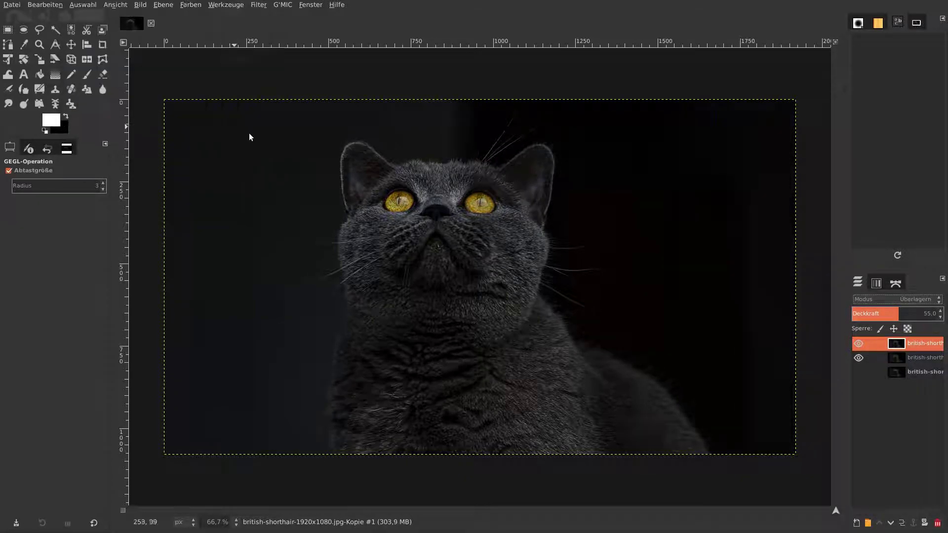
Merge the high-pass overlay down, then show only the top cat layer.
right_click(894, 344)
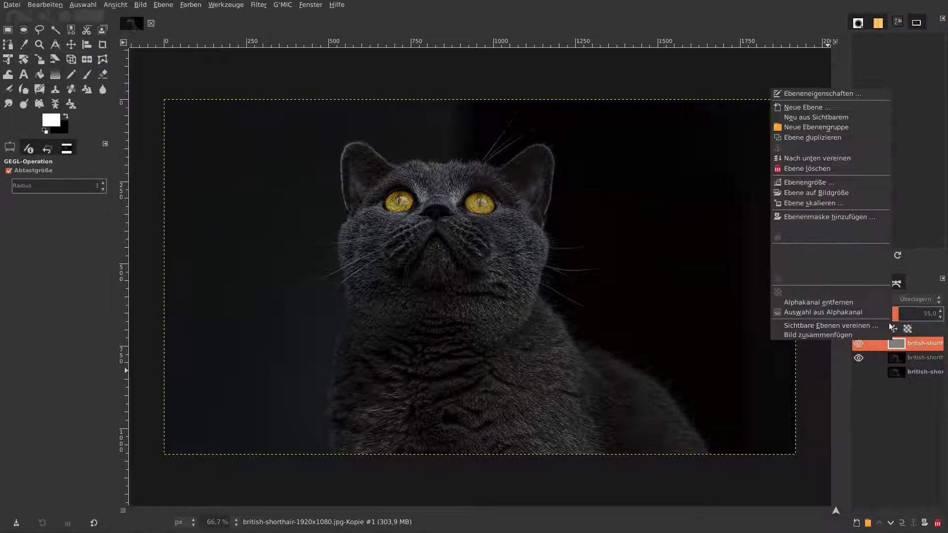
click(835, 156)
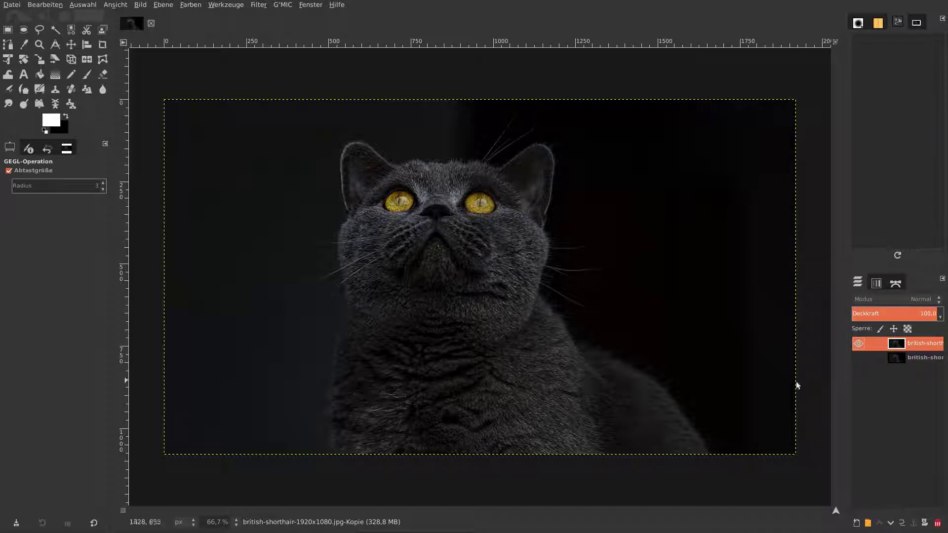
click(859, 344)
click(859, 358)
click(188, 6)
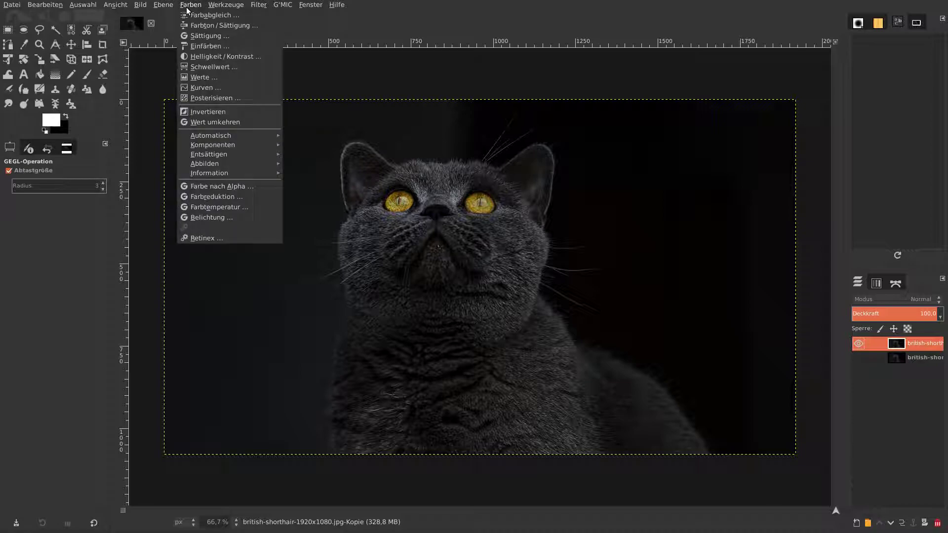
Apply a Curves adjustment with a raised midtone point and lifted shadow point.
click(200, 85)
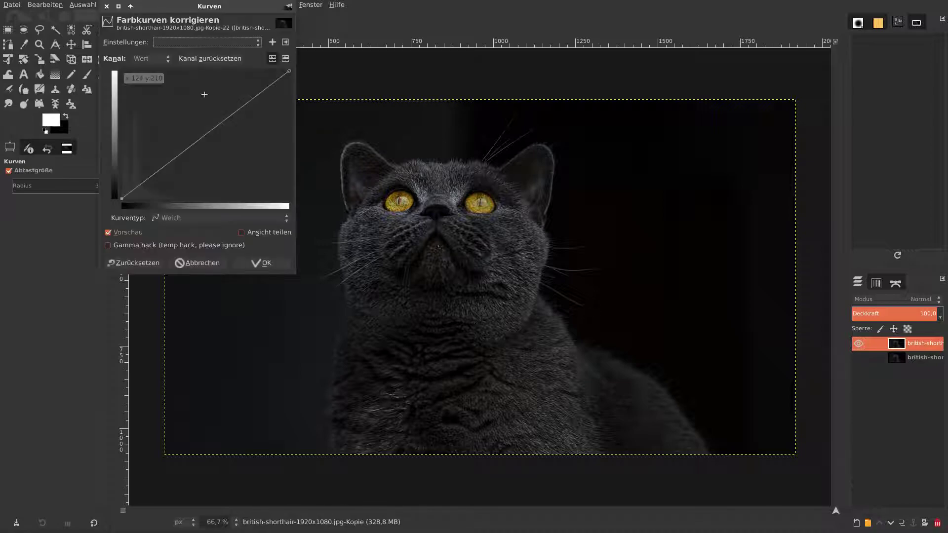
click(143, 187)
drag(143, 187, 146, 190)
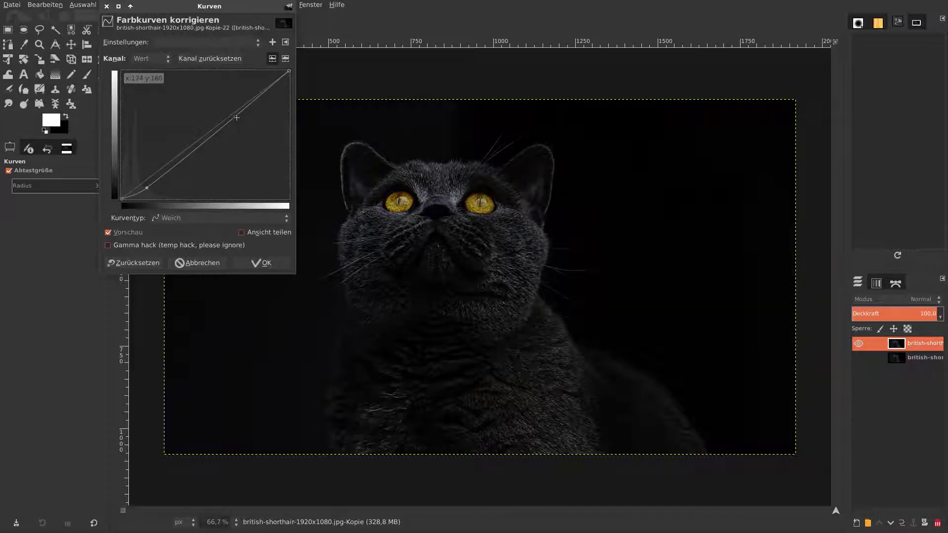
drag(237, 111, 250, 90)
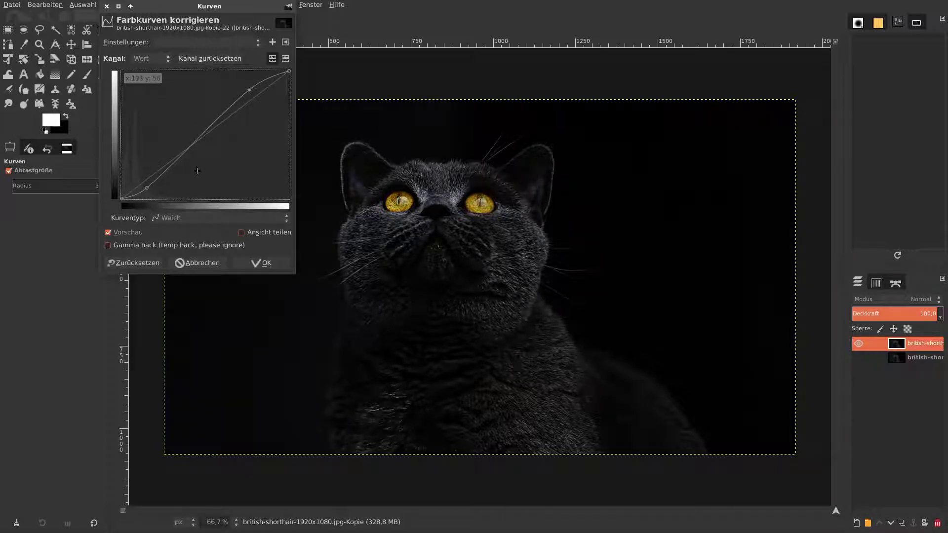
drag(184, 158, 184, 143)
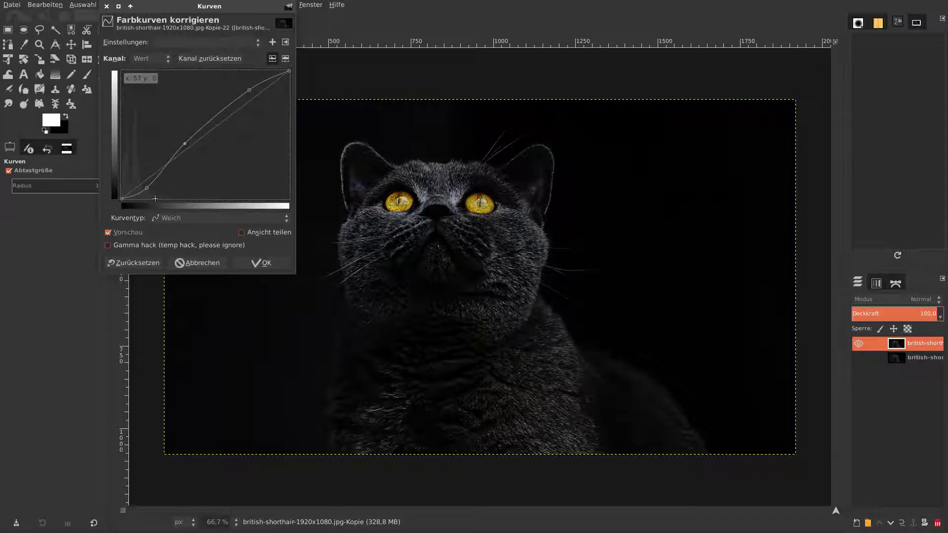
drag(147, 188, 142, 186)
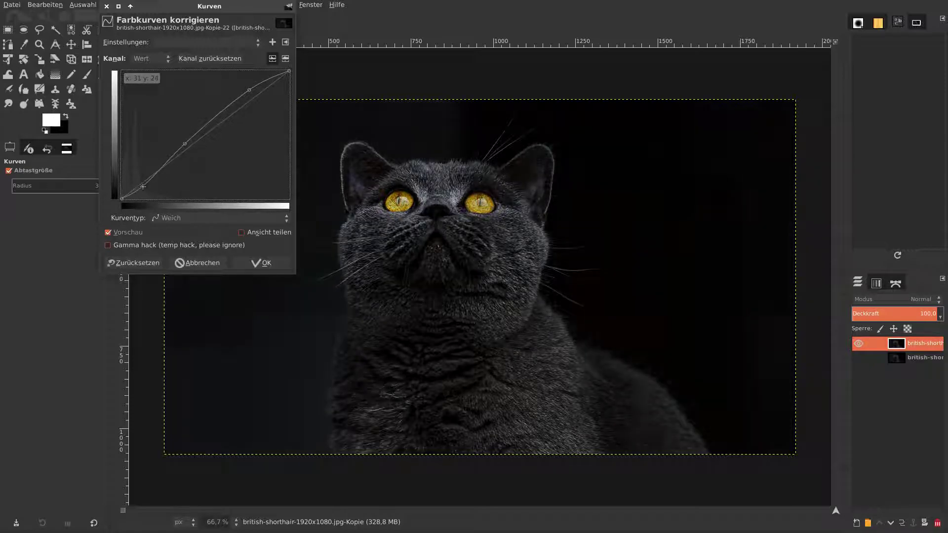
click(206, 267)
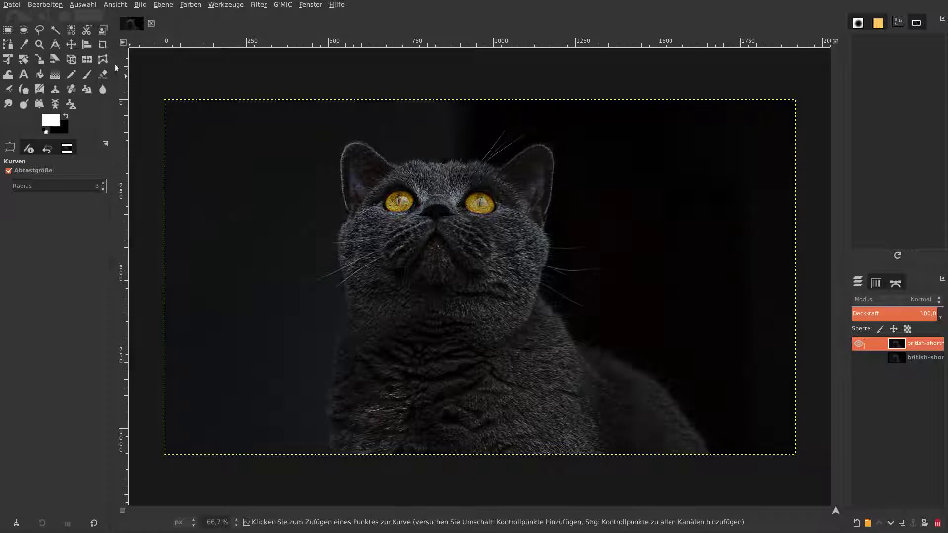
click(189, 4)
Apply Levels with the input gamma dragged to about 0,64.
click(203, 76)
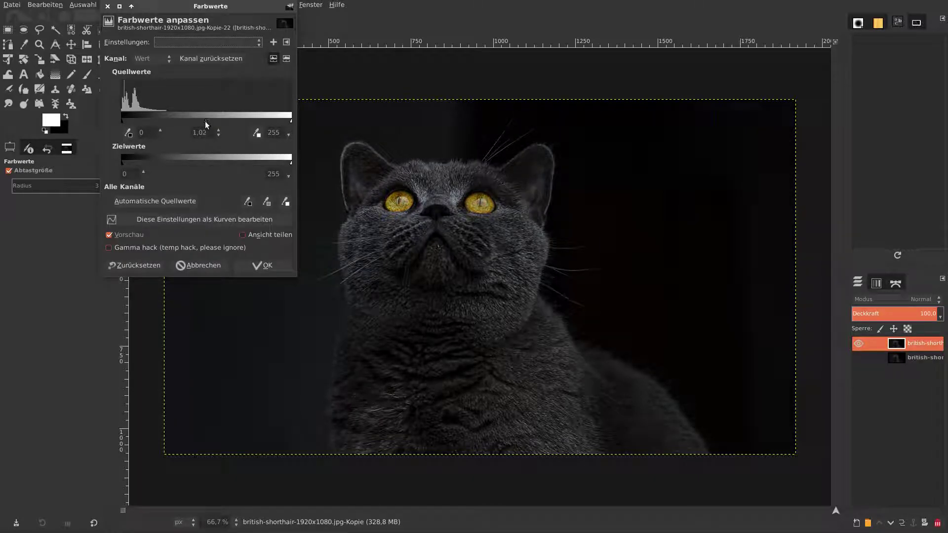
drag(206, 121, 212, 122)
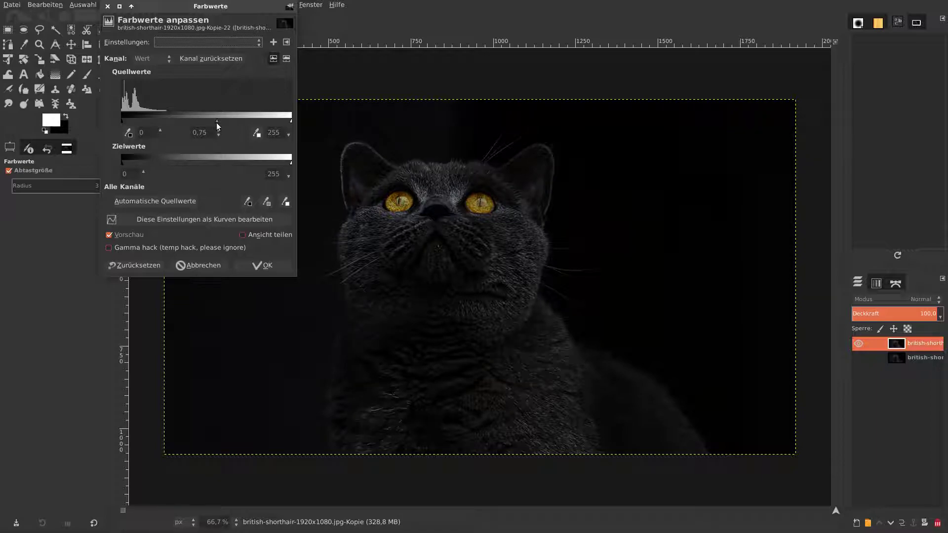
drag(218, 122, 218, 122)
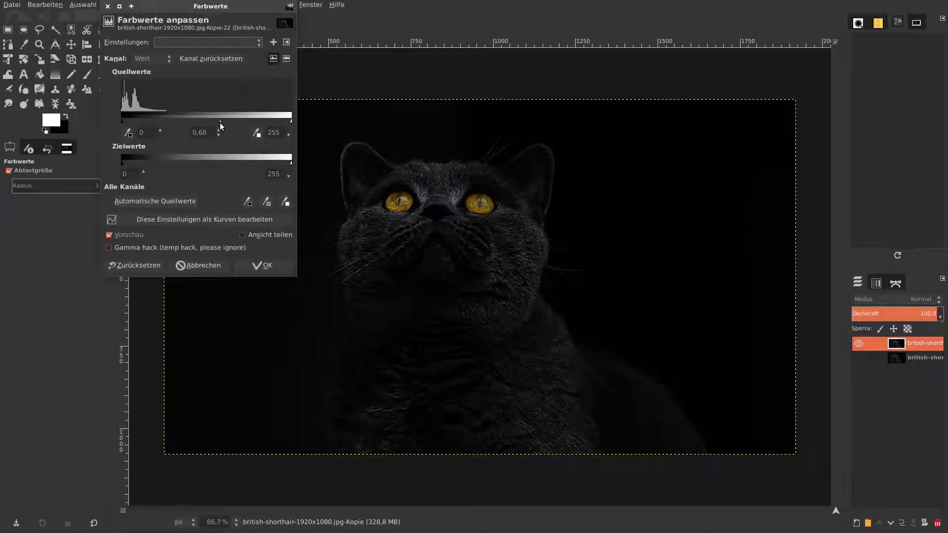
drag(221, 125, 223, 125)
click(274, 270)
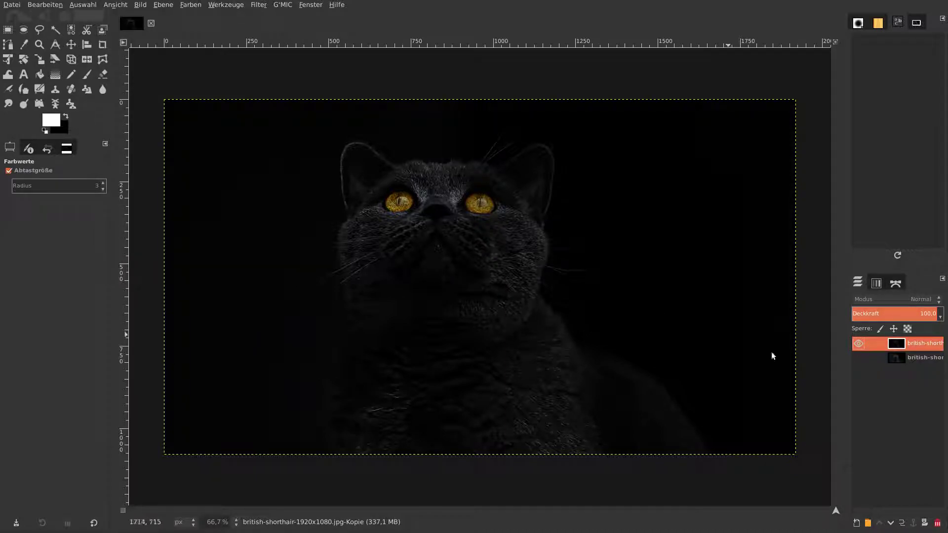
Duplicate the original cat photo layer and hide the bottom copy.
click(859, 359)
right_click(926, 375)
key(Escape)
click(917, 362)
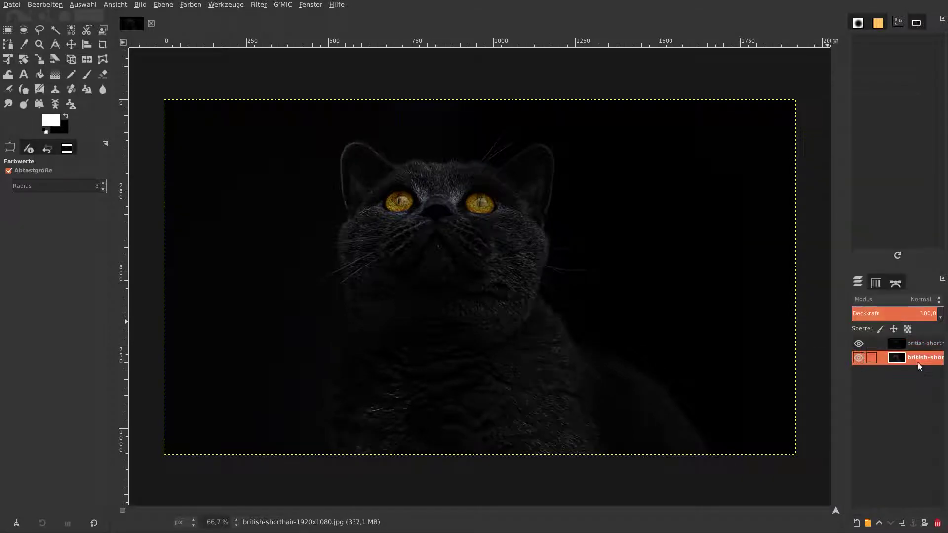
click(902, 523)
click(859, 373)
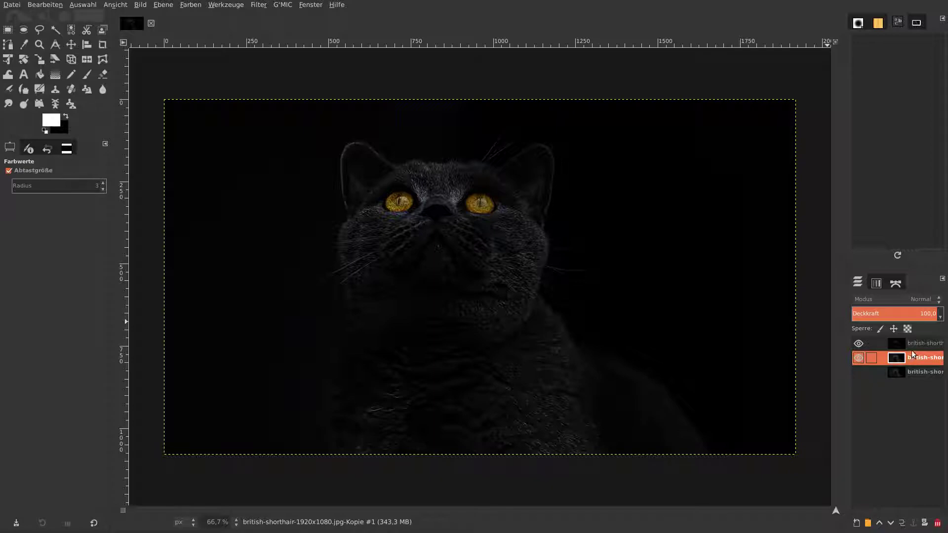
Add a layer mask to the top detail layer and fill it with white.
right_click(920, 345)
click(889, 221)
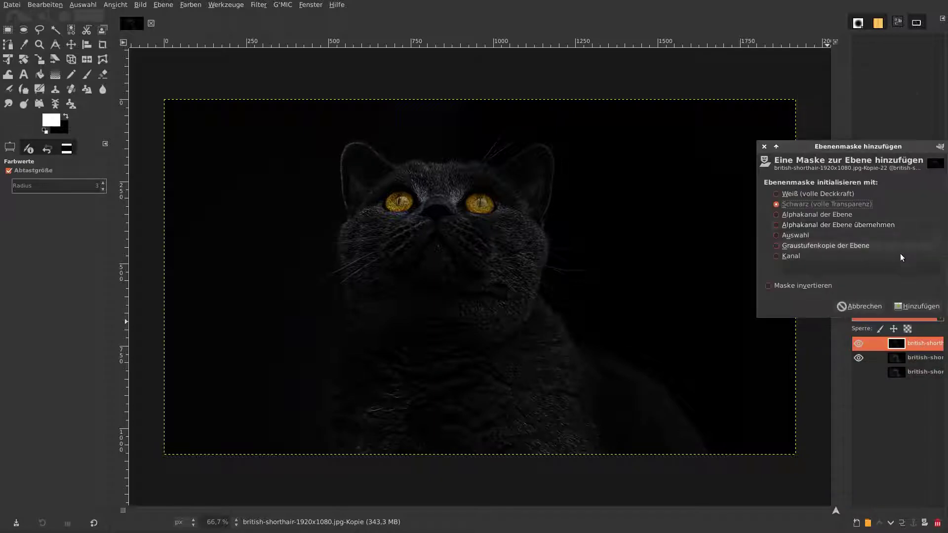
click(910, 304)
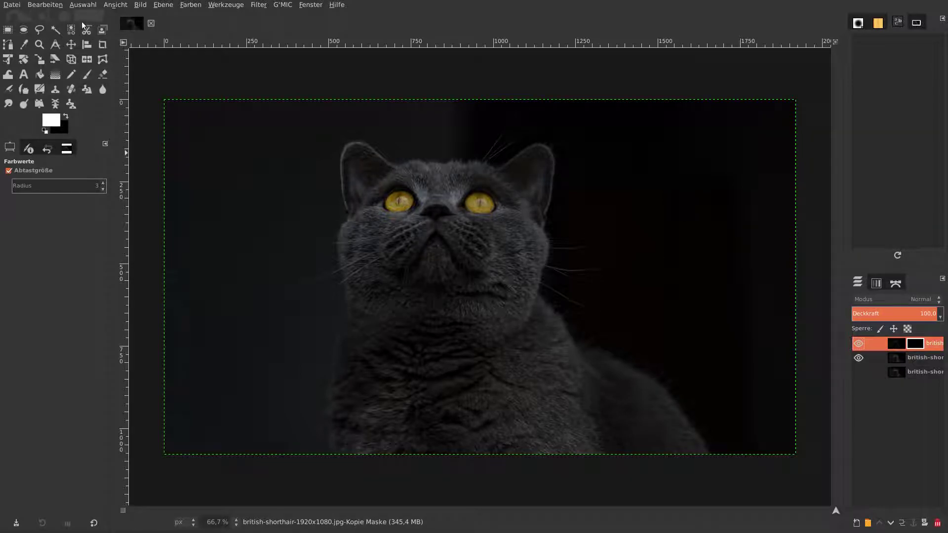
drag(54, 121, 316, 200)
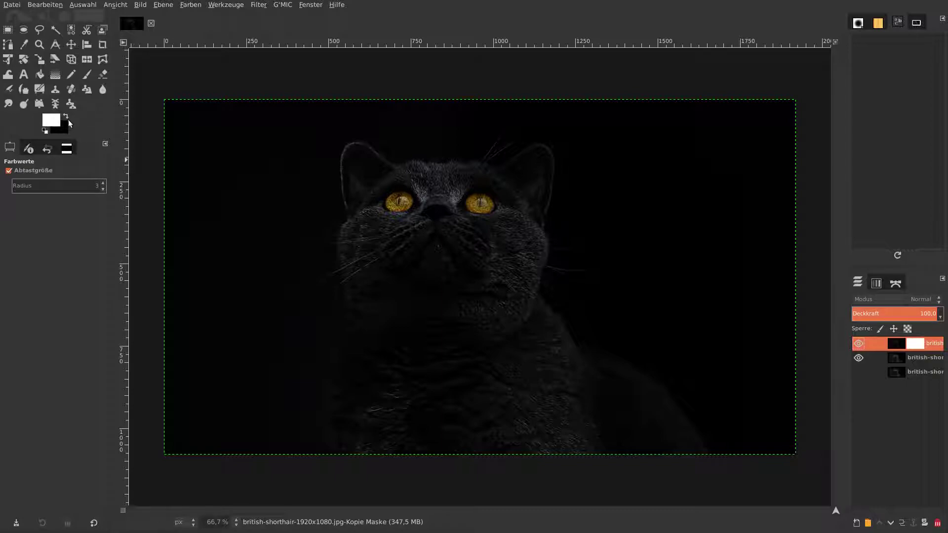
Undo a test paintbrush stroke, then set brush size 84,59 and opacity 27,8.
click(87, 75)
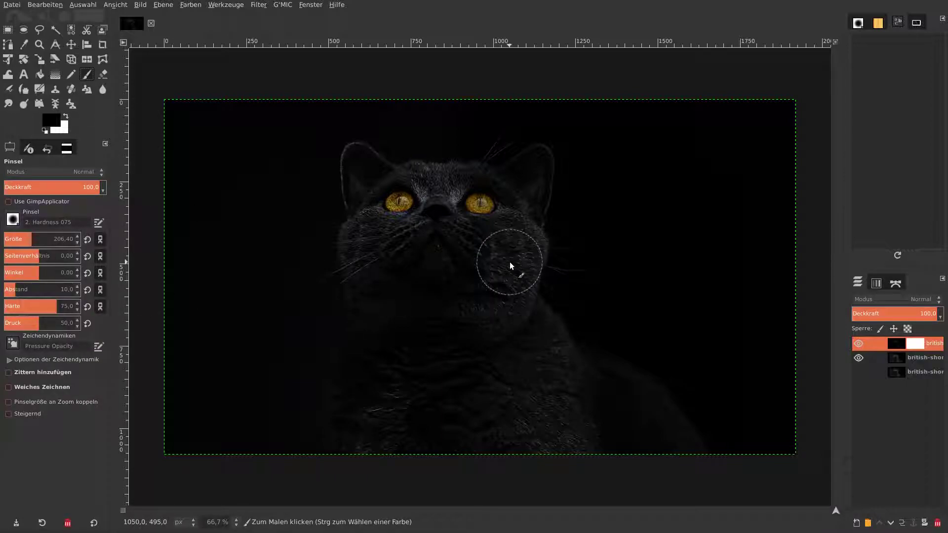
mouse_move(510, 261)
mouse_down()
mouse_move(503, 295)
mouse_move(507, 271)
mouse_up()
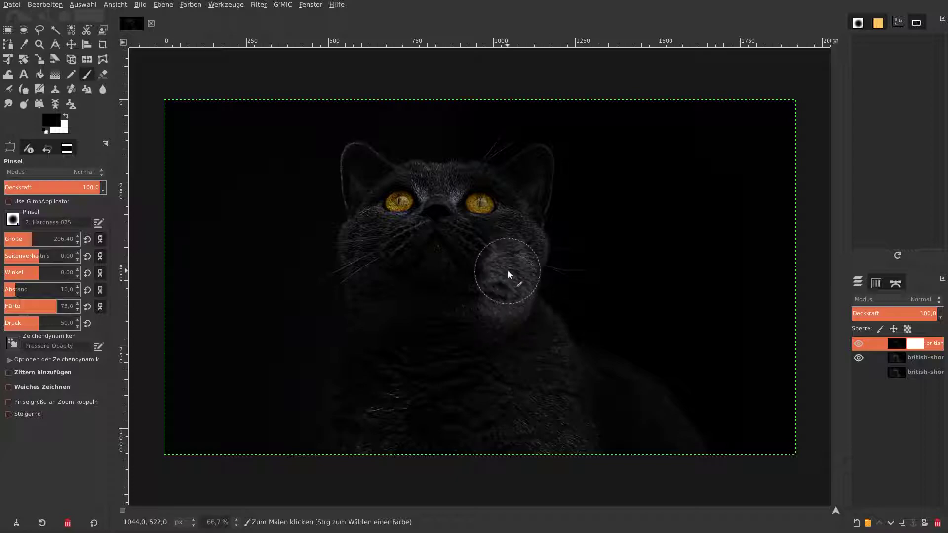
click(41, 6)
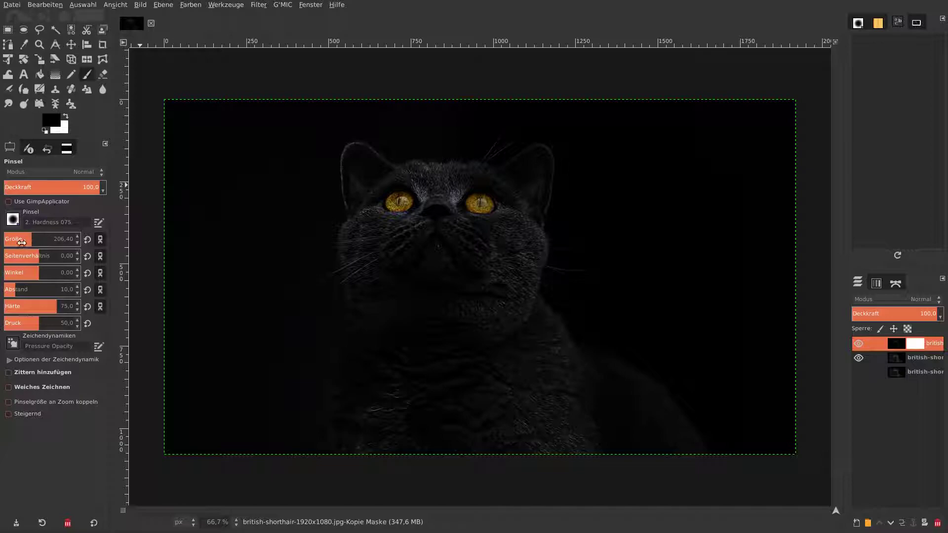
drag(44, 241, 19, 242)
click(30, 187)
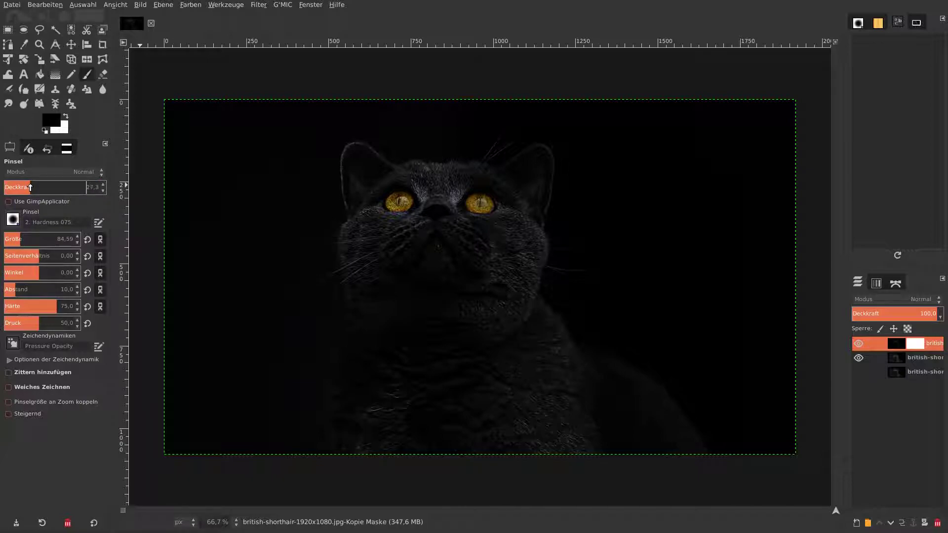
drag(30, 187, 31, 187)
Close the Edit menu and merge the masked top layer down, leaving two cat layers.
click(43, 7)
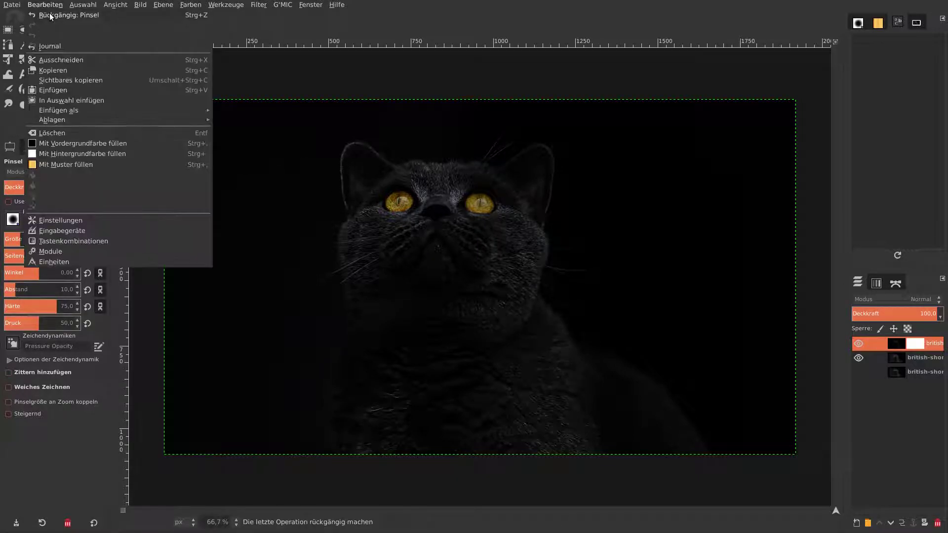
right_click(900, 341)
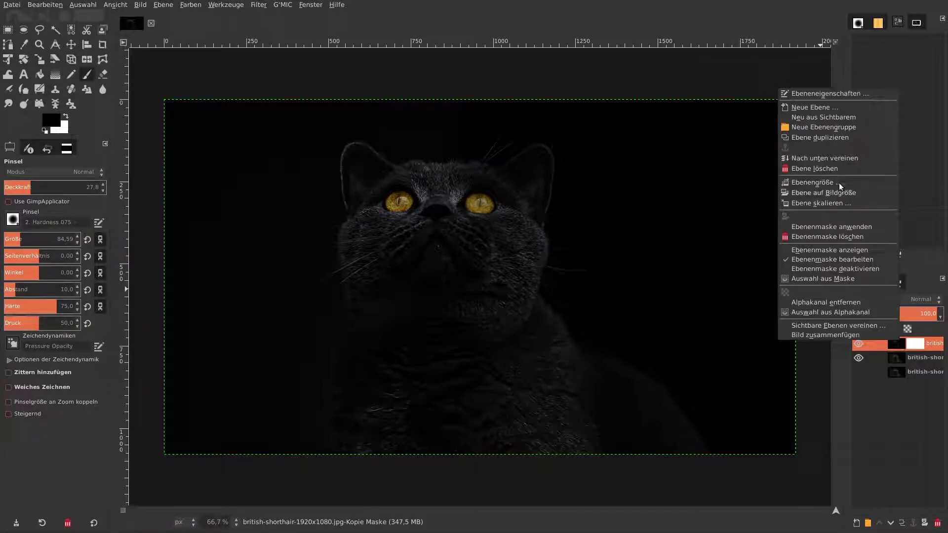
click(844, 159)
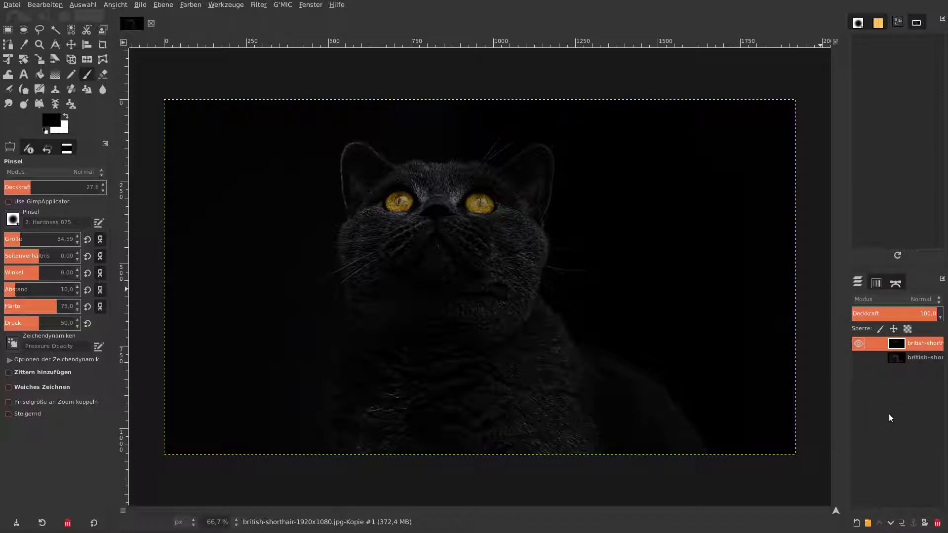
Flip the sharpened top layer on and off repeatedly, ending with the darker original showing.
click(858, 343)
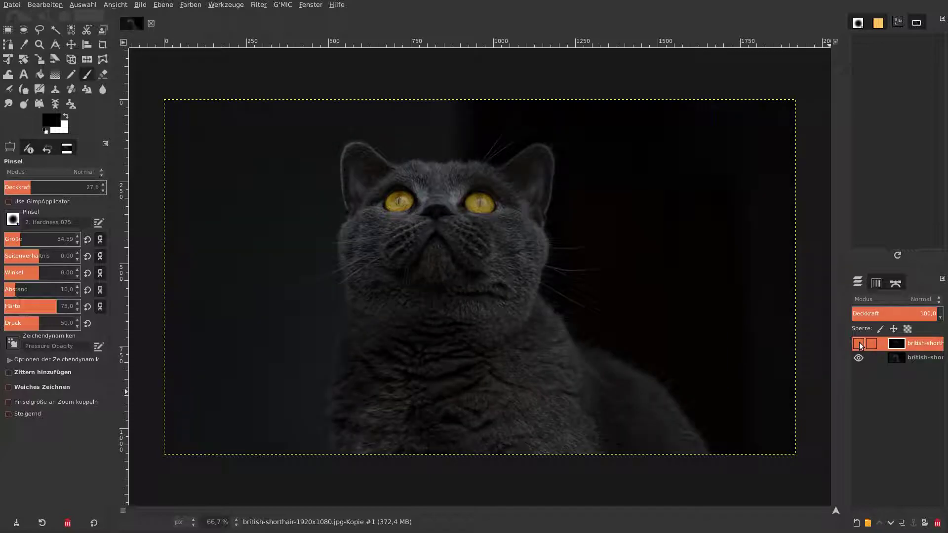
click(859, 343)
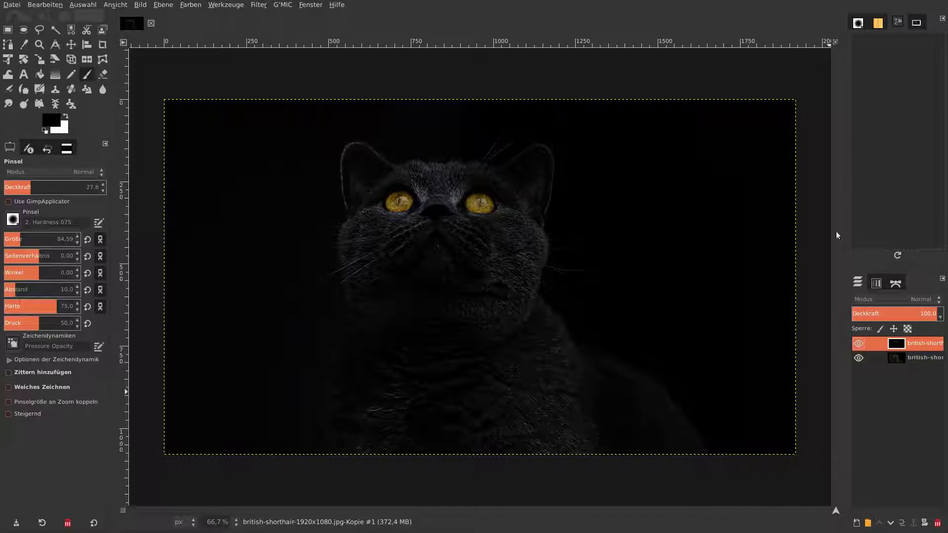
click(858, 344)
click(856, 344)
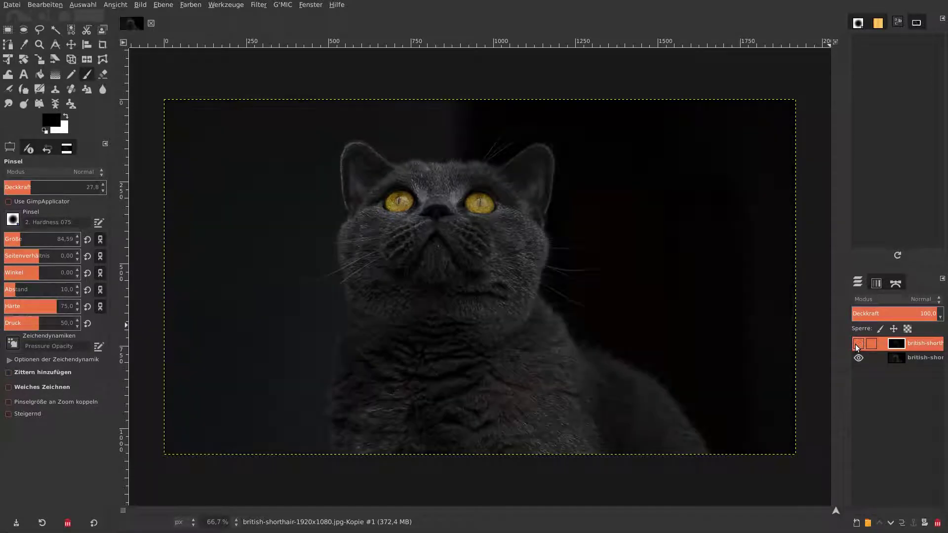
click(857, 345)
click(858, 345)
click(857, 345)
click(858, 345)
click(858, 345)
click(858, 345)
click(859, 345)
click(859, 345)
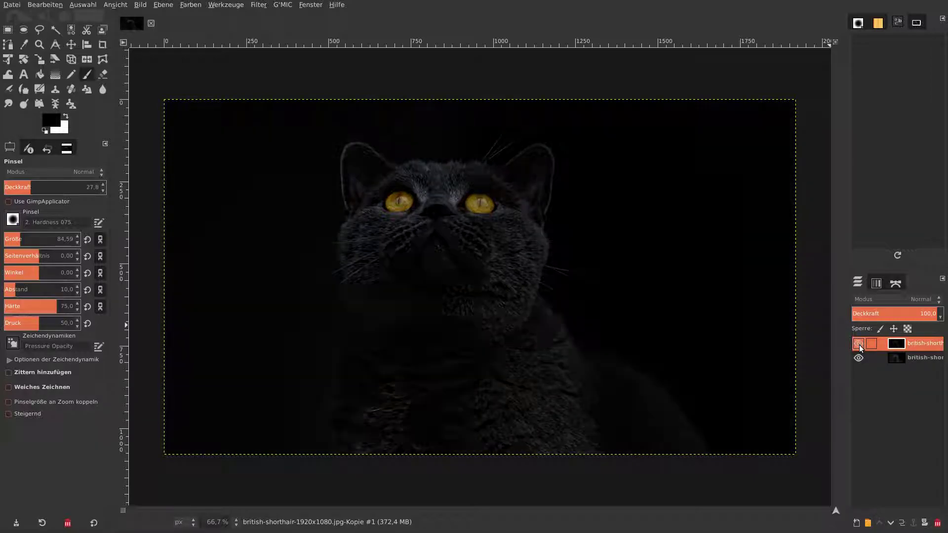
click(859, 345)
click(859, 345)
click(859, 345)
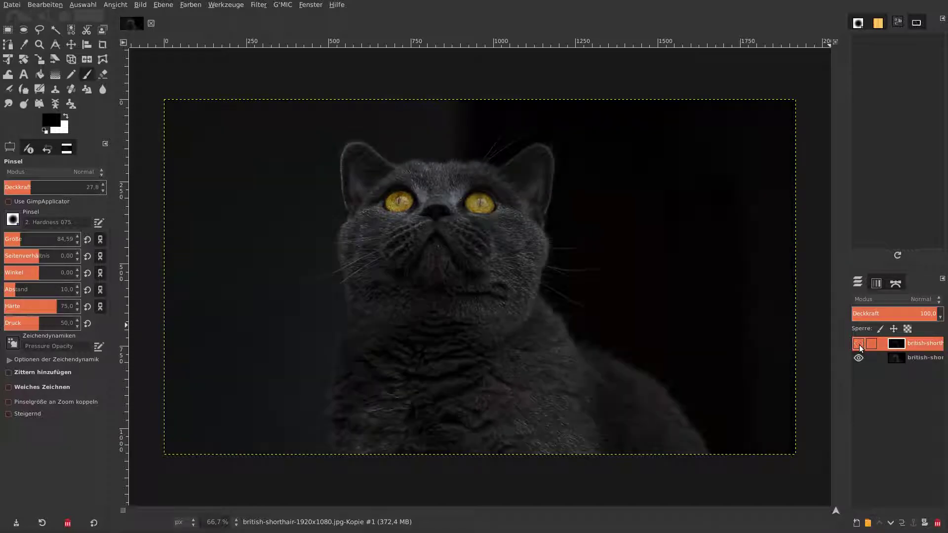
click(859, 345)
click(860, 345)
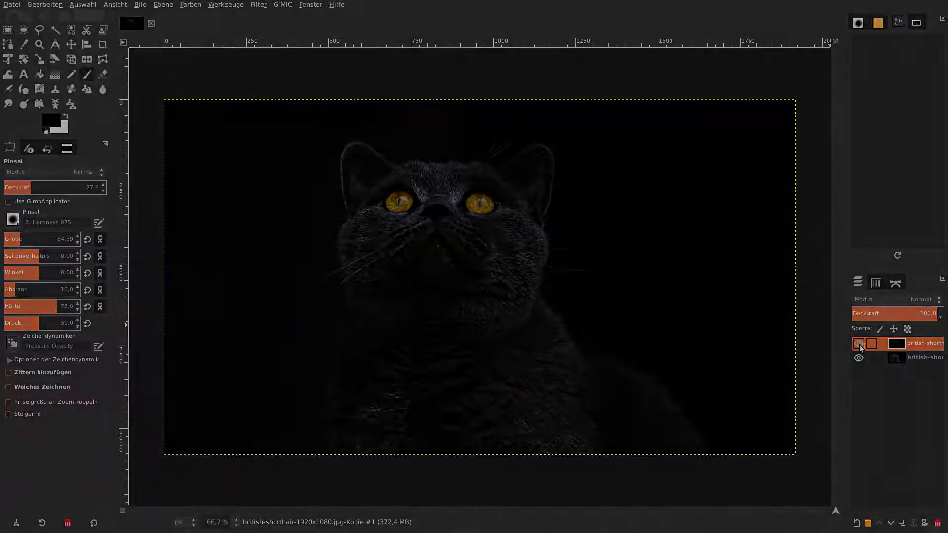